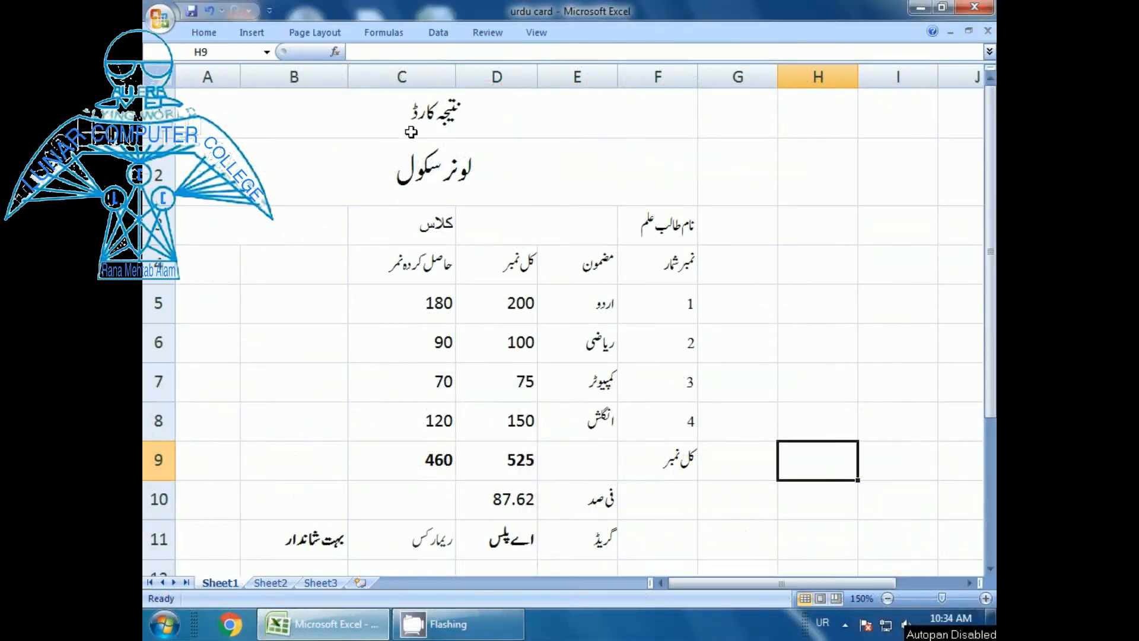
Review the result card's title, school name, and the student name and class fields in row 3
click(425, 115)
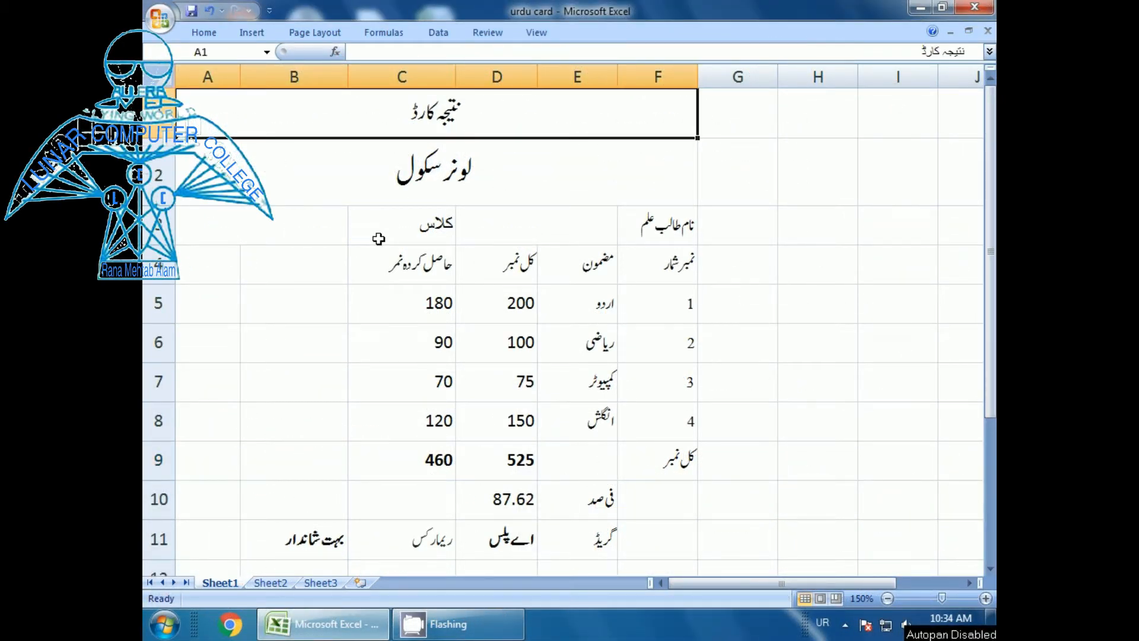
key(Down)
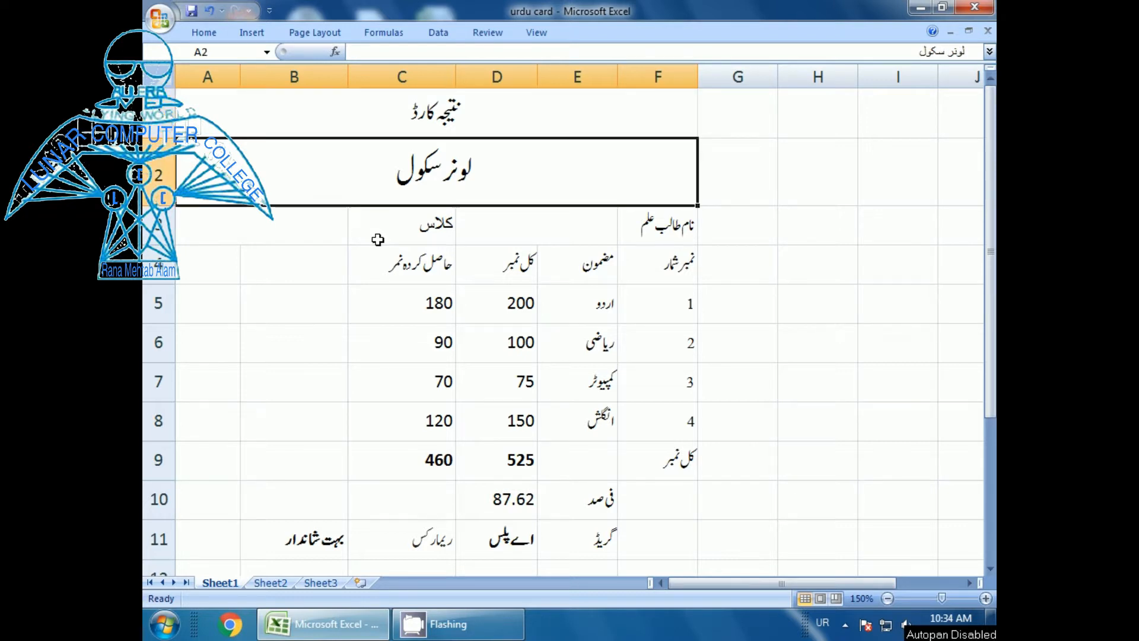
key(Down)
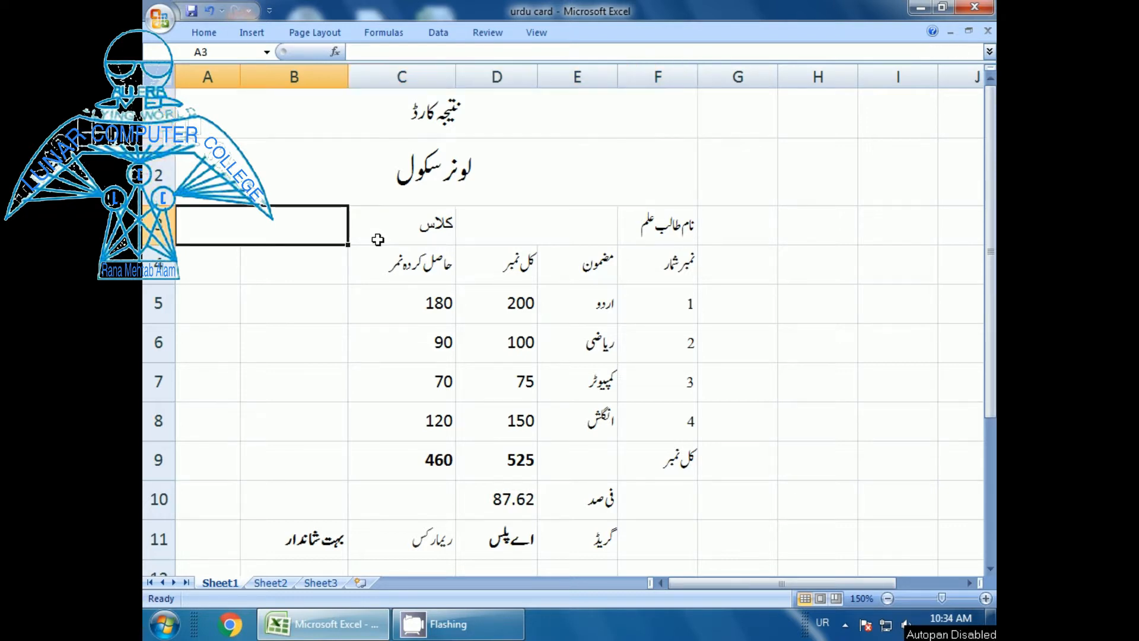
key(Right)
key(Right)
key(Right)
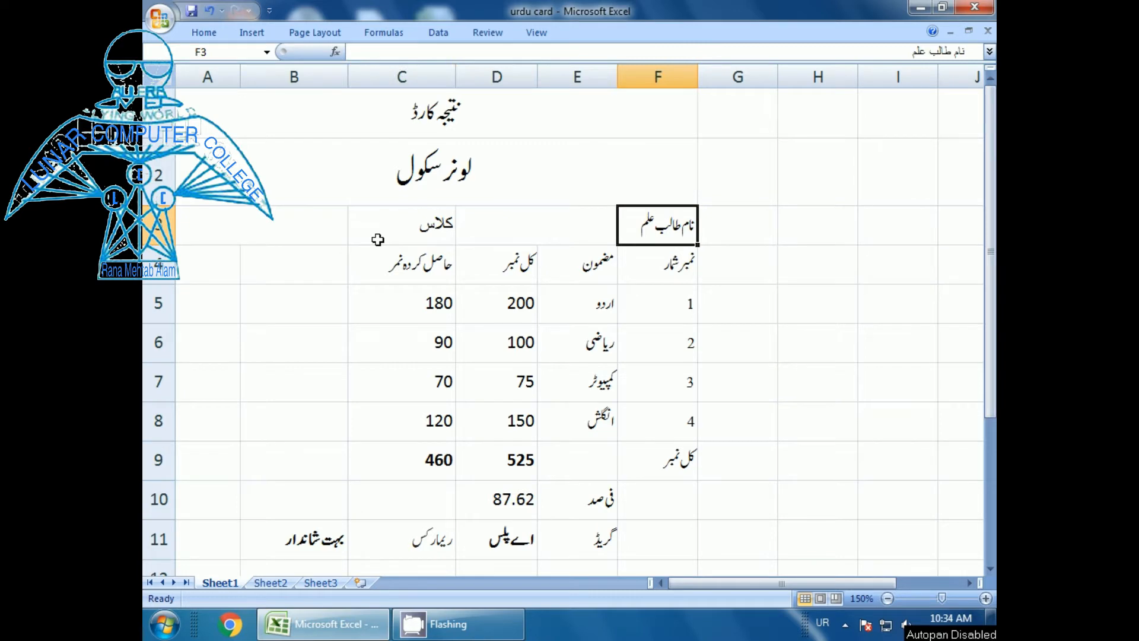
key(Left)
key(Left)
key(Left)
key(Right)
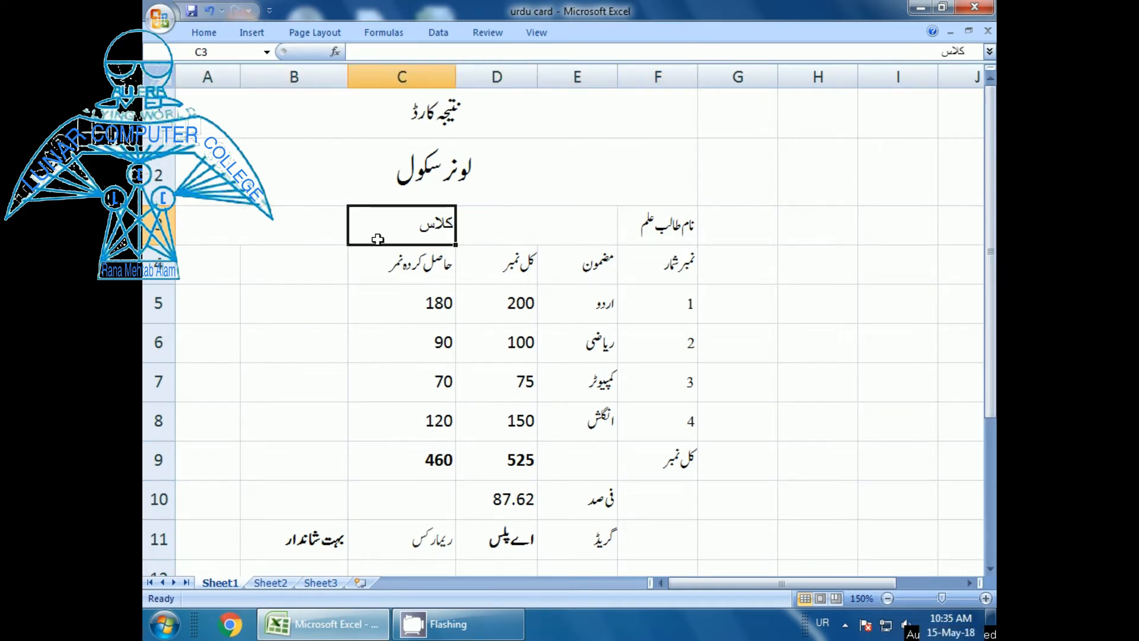
Enter the student's name in Urdu in the merged cell D3 beside the student name label
key(Right)
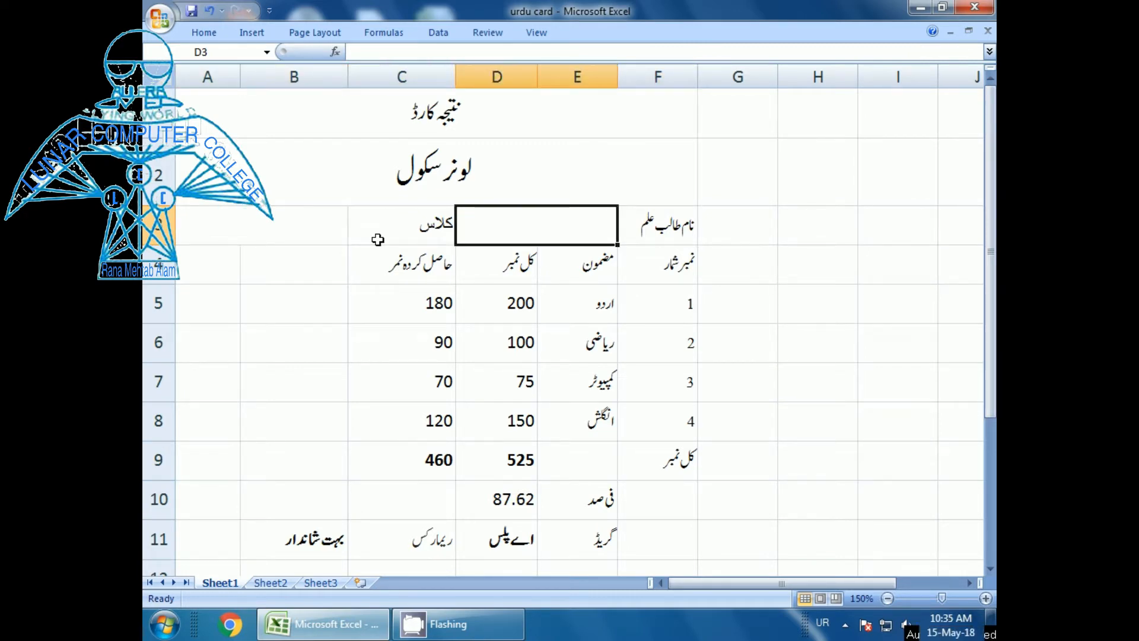
key(alt+shift)
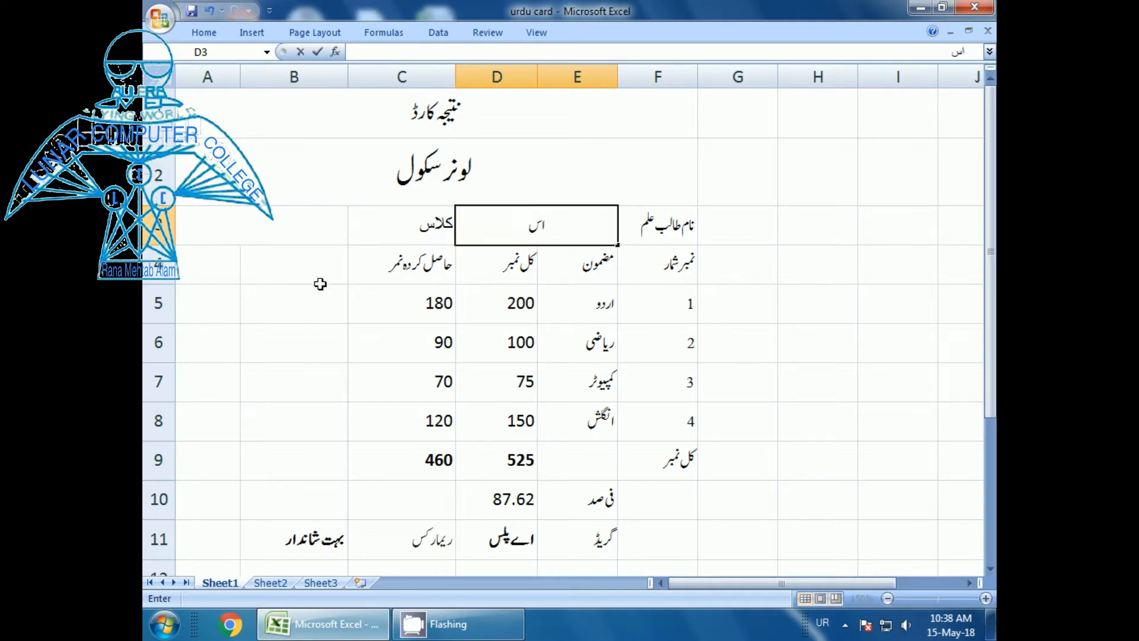
text(د)
click(294, 230)
Make the student's name in D3 bold and set its font size to 12
click(482, 226)
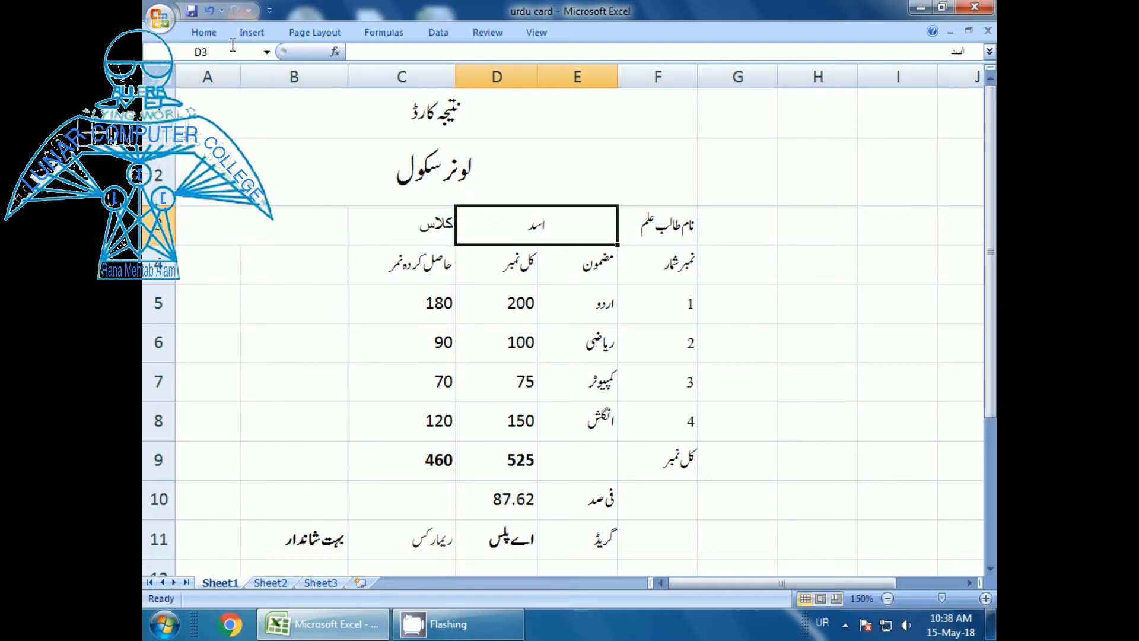
click(201, 34)
click(232, 86)
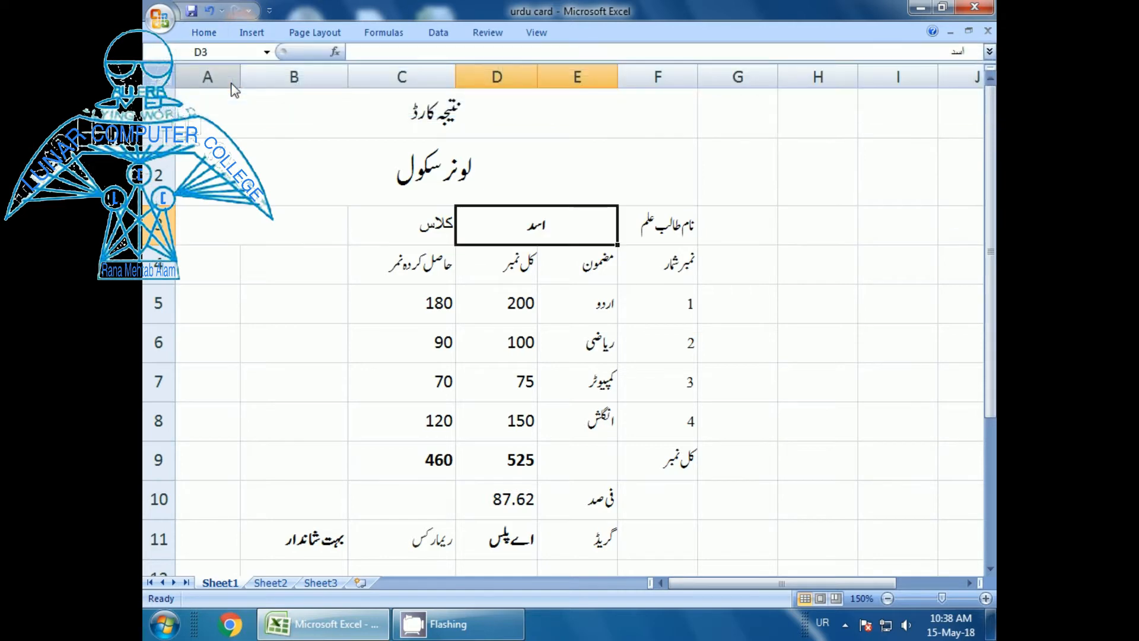
click(205, 33)
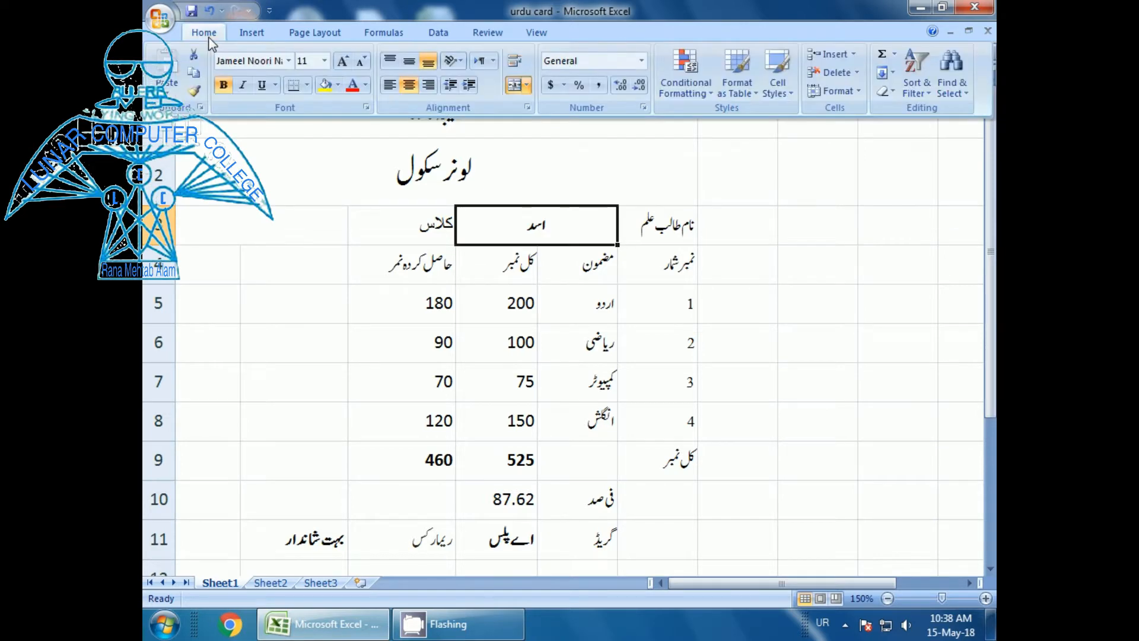
click(325, 61)
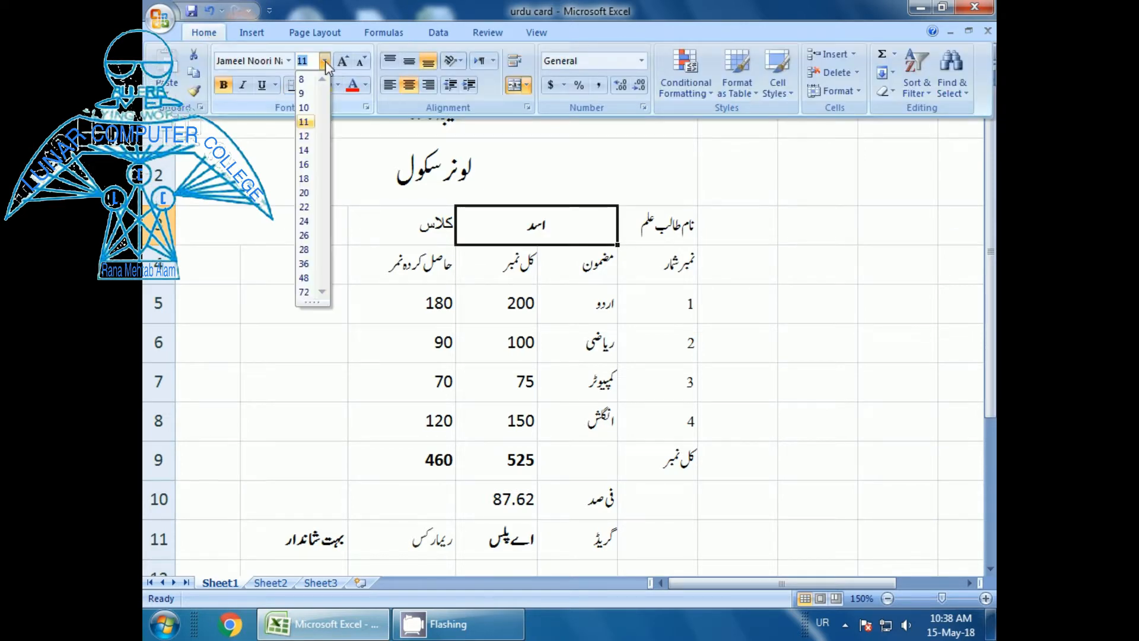
click(304, 136)
Enter the class نہم in the merged cell A3 beside the کلاس label
click(270, 231)
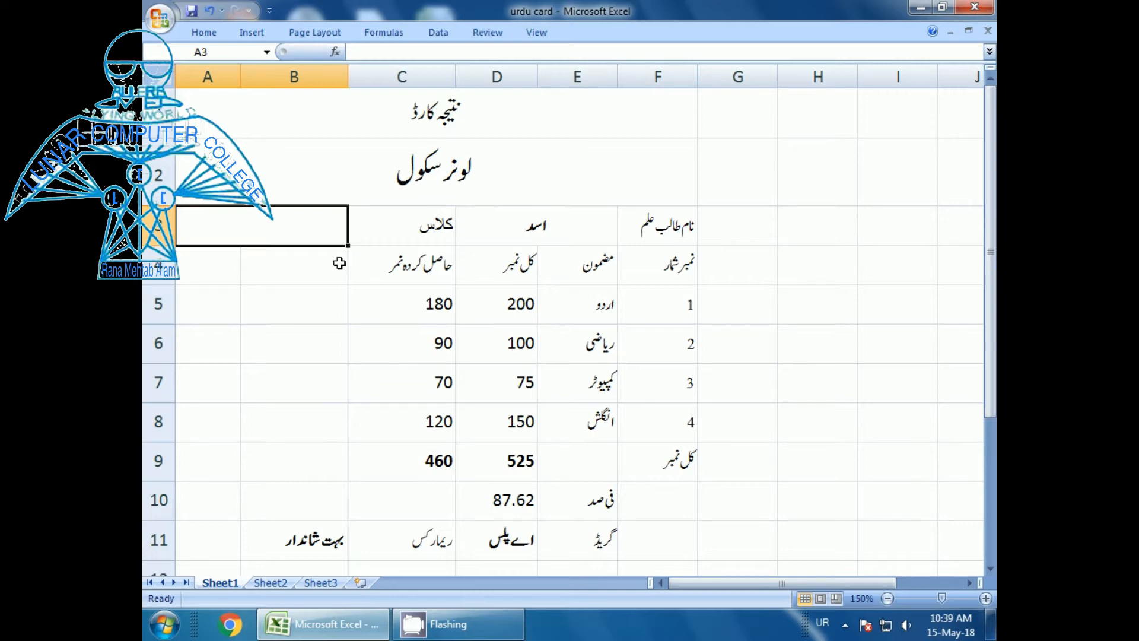
key(Down)
key(Up)
text(نہ)
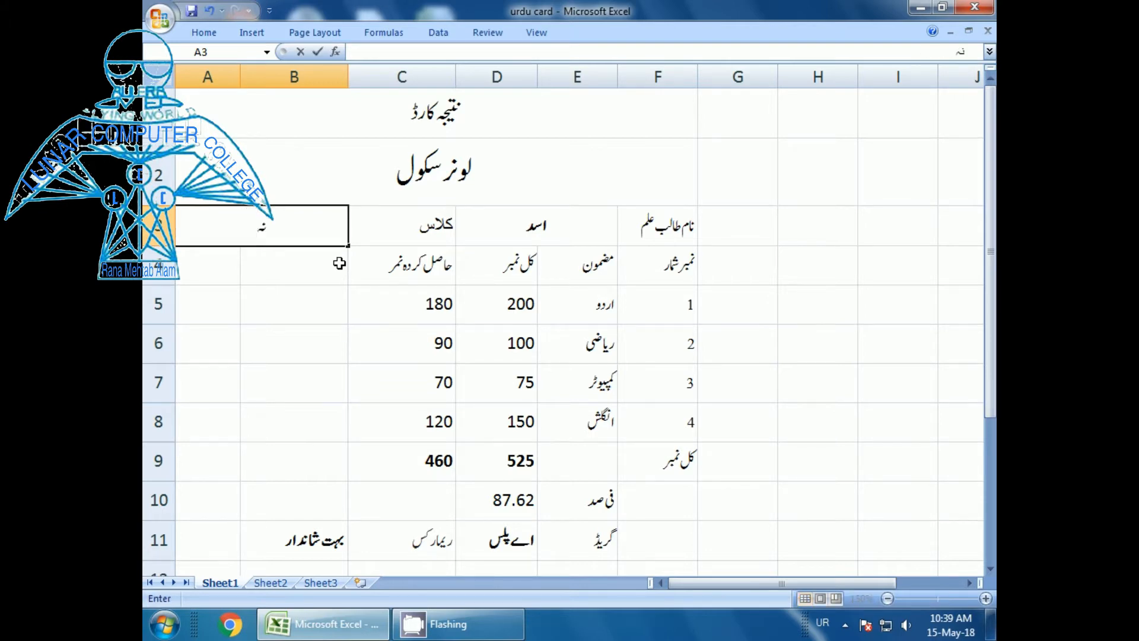
text(م)
click(254, 326)
Make the class value in A3 bold and set its font size to 12
click(255, 224)
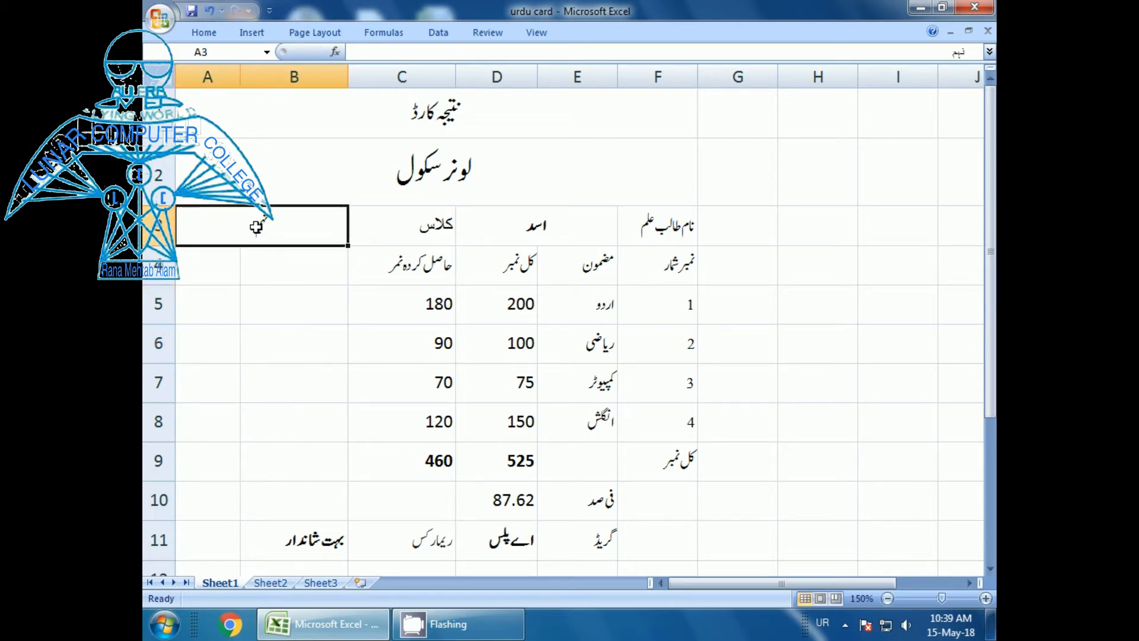
click(202, 34)
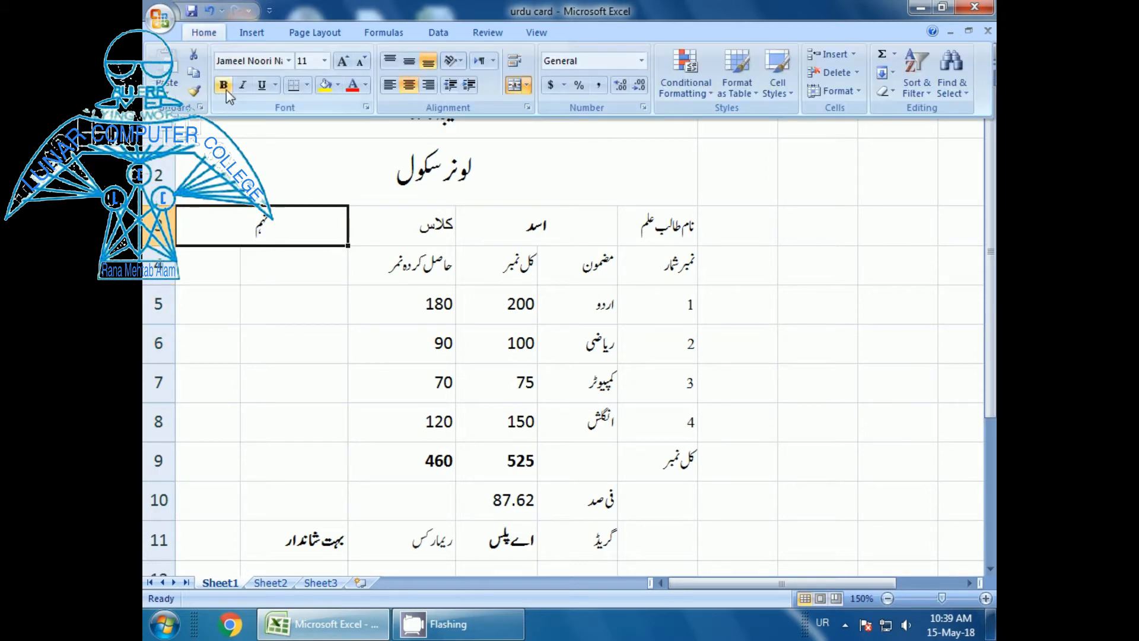
click(224, 85)
click(208, 35)
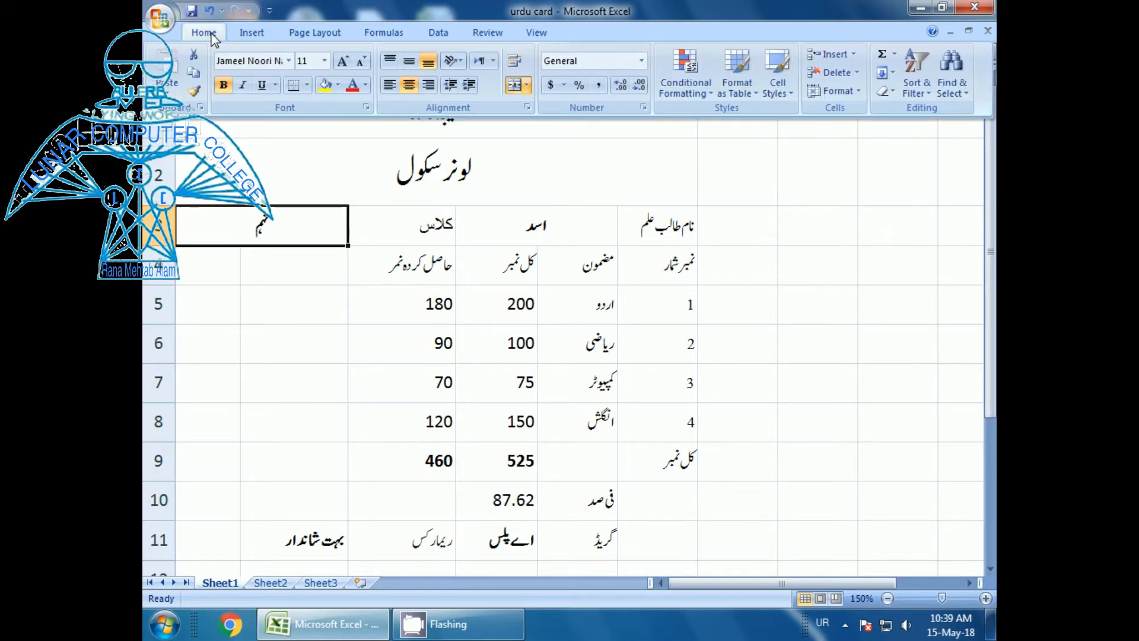
click(324, 60)
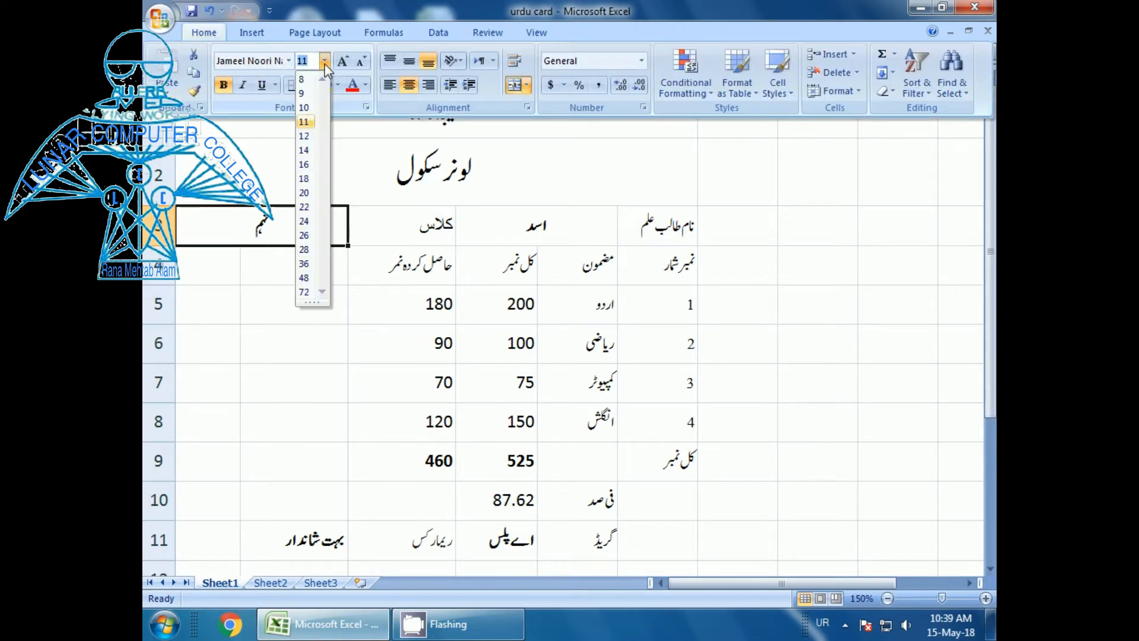
click(307, 137)
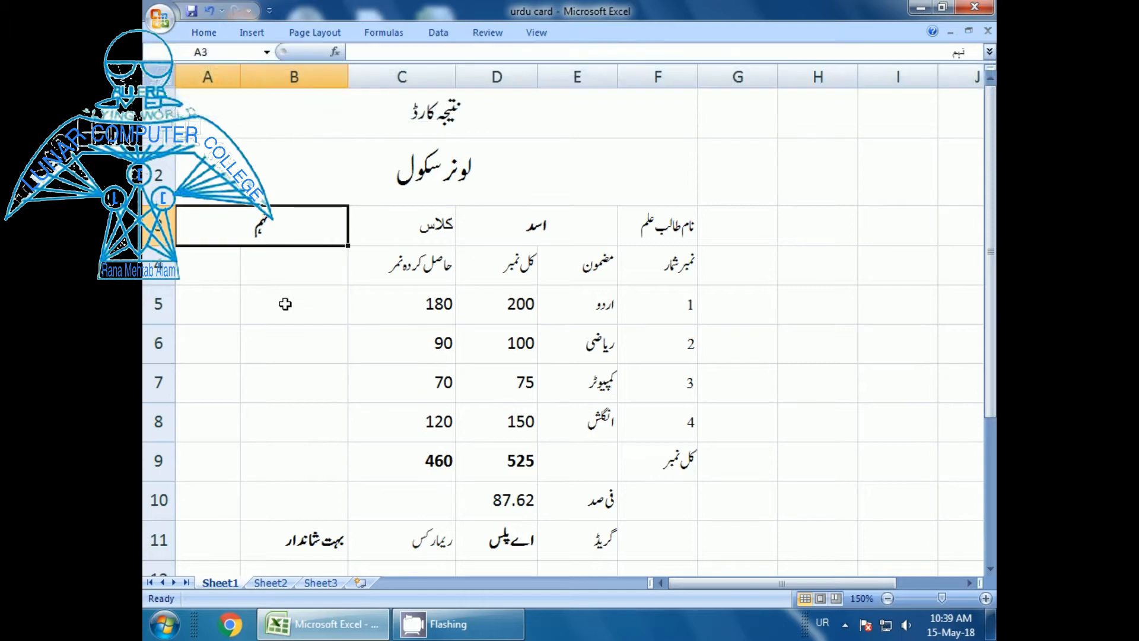
Look over the اردو row, comparing its subject, total marks and obtained marks cells
click(284, 308)
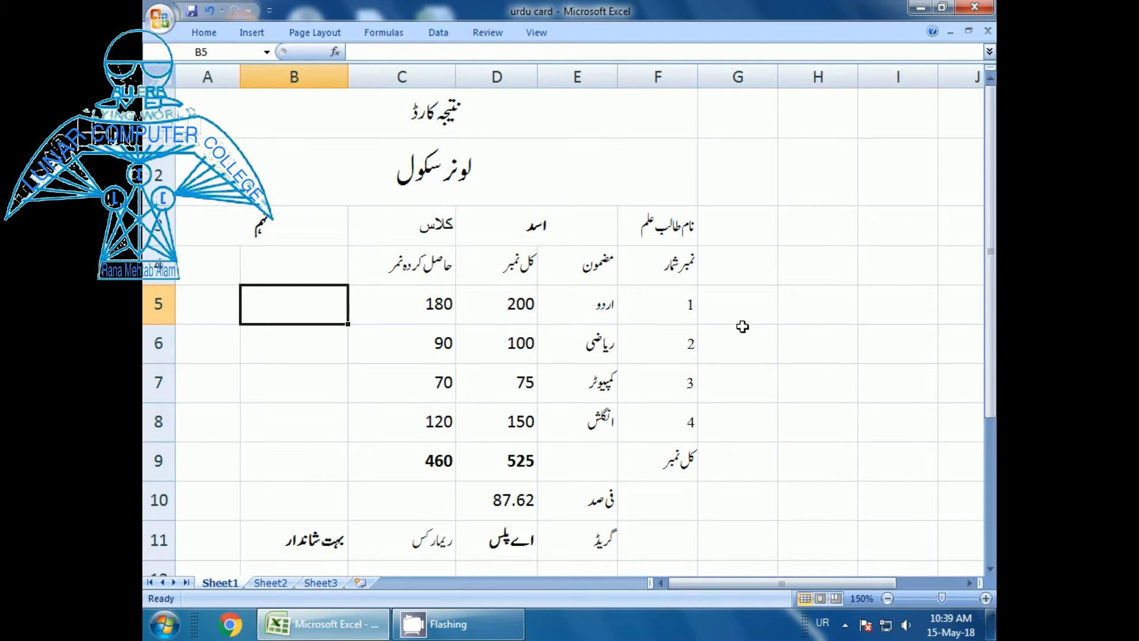
key(Right)
key(Right)
key(Right)
key(Right)
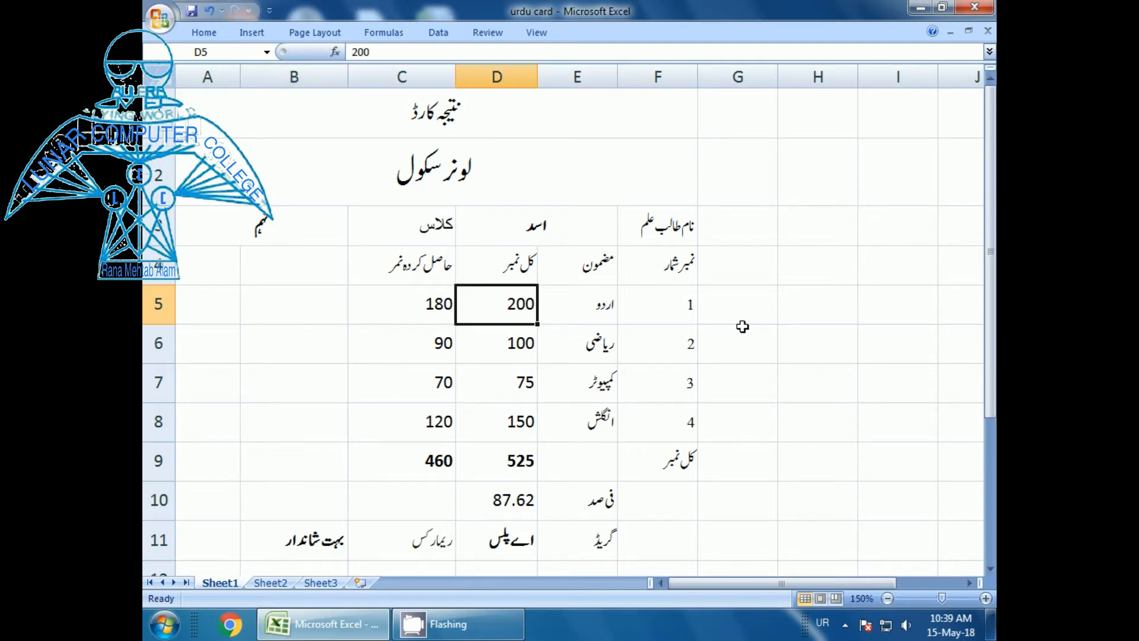
key(Left)
key(Left)
key(Left)
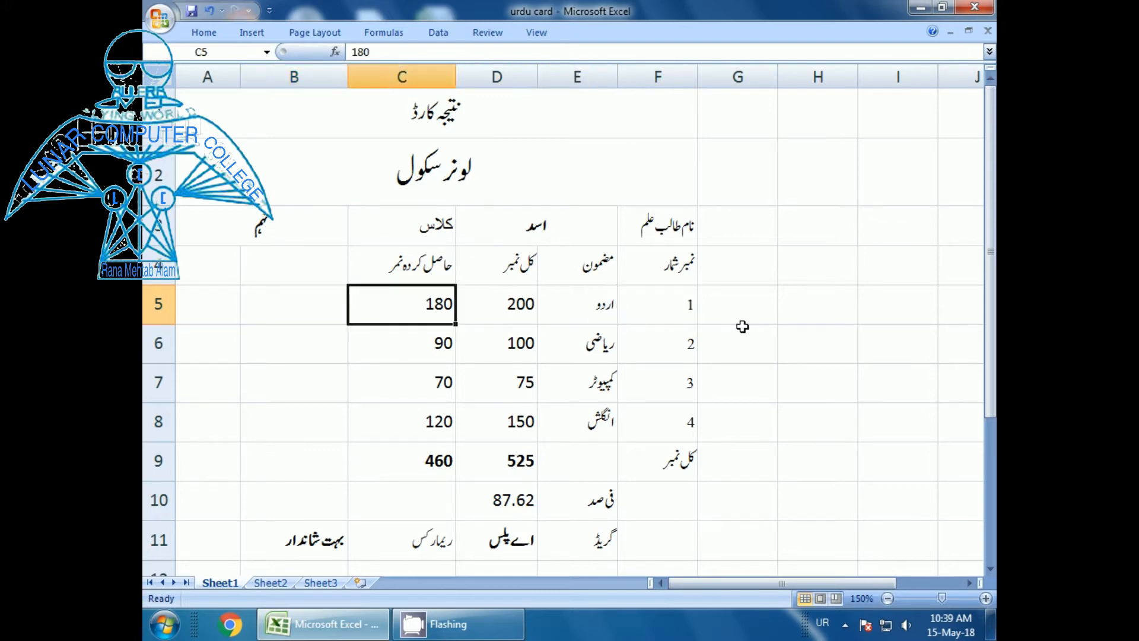
key(Right)
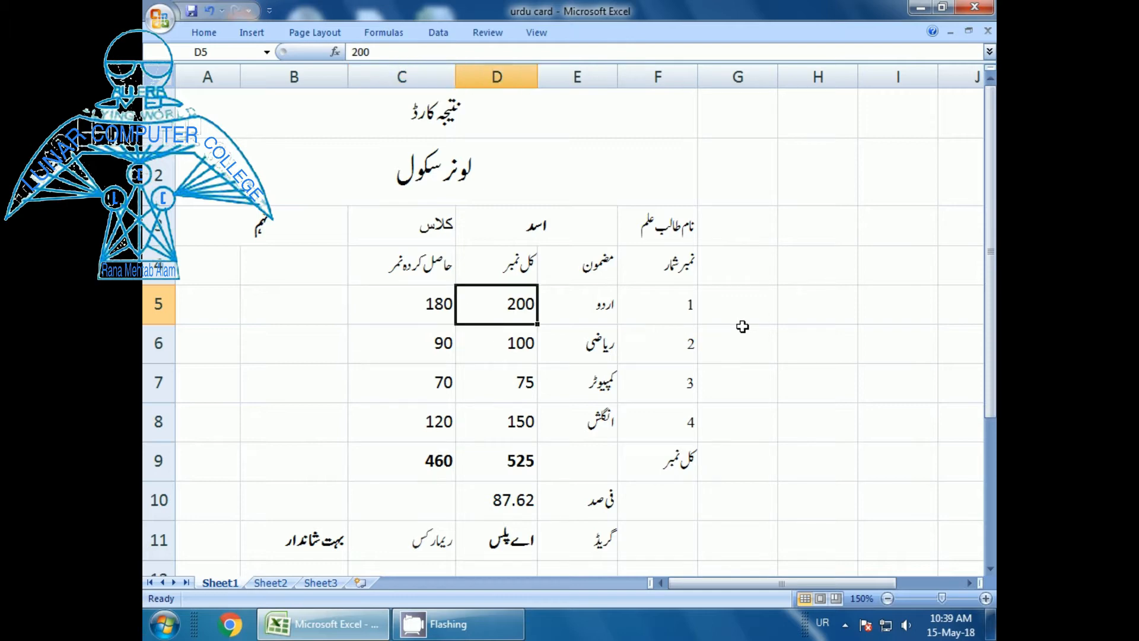
Clear the obtained marks of all four subjects in C5 to C8
key(Left)
key(Delete)
key(Down)
key(Delete)
key(Down)
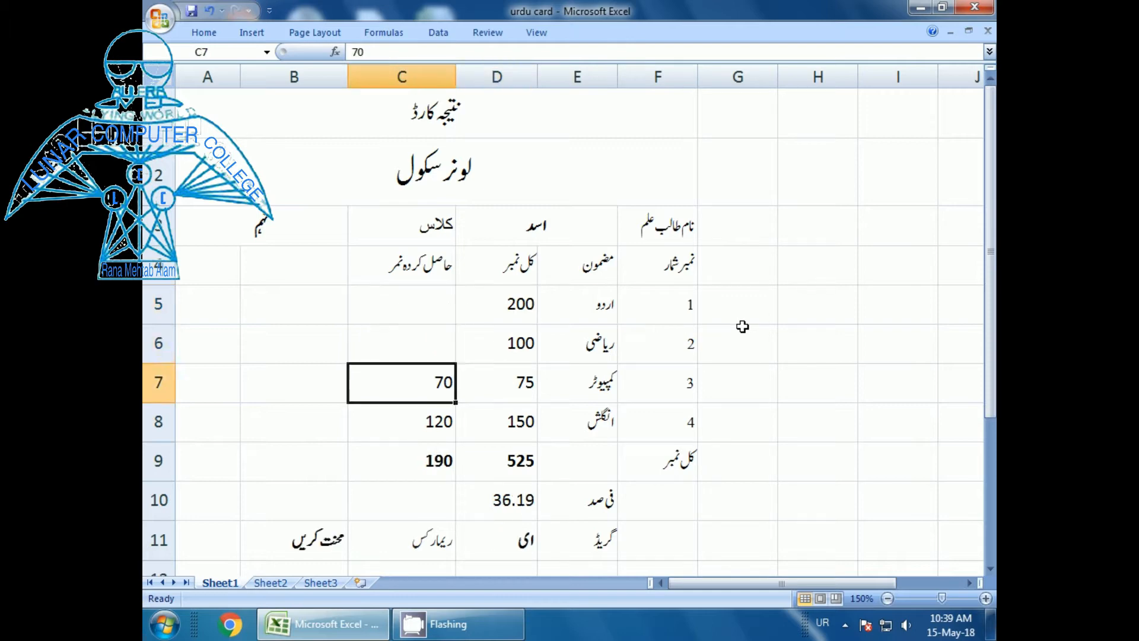
key(Delete)
key(Down)
key(Delete)
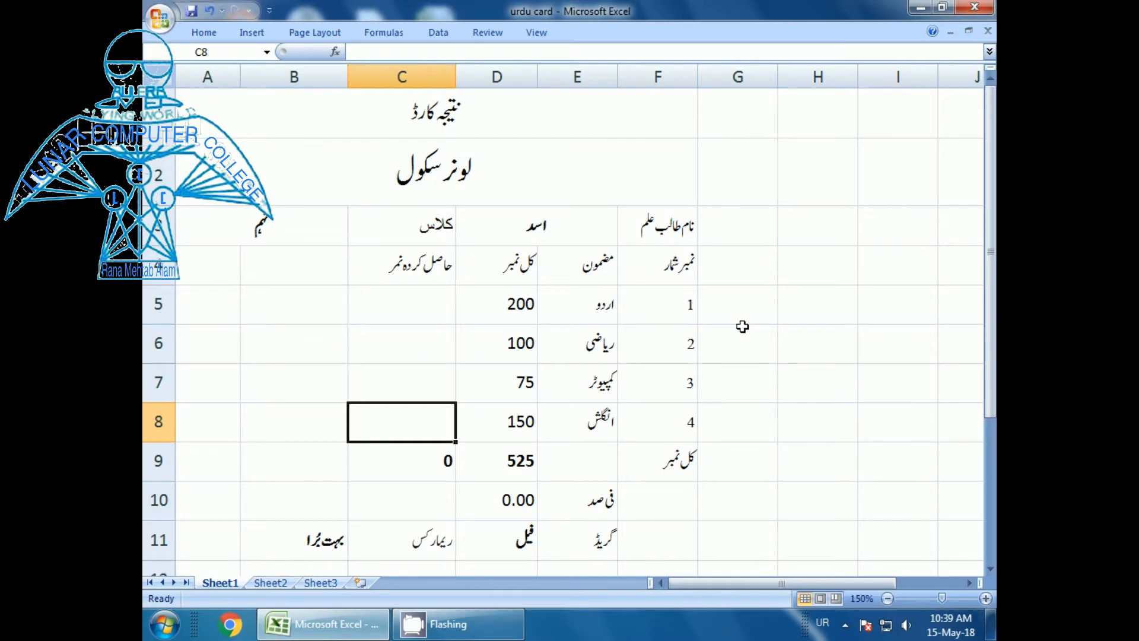
Enter 150 as the obtained marks for اردو in C5
key(Up)
key(Up)
key(Up)
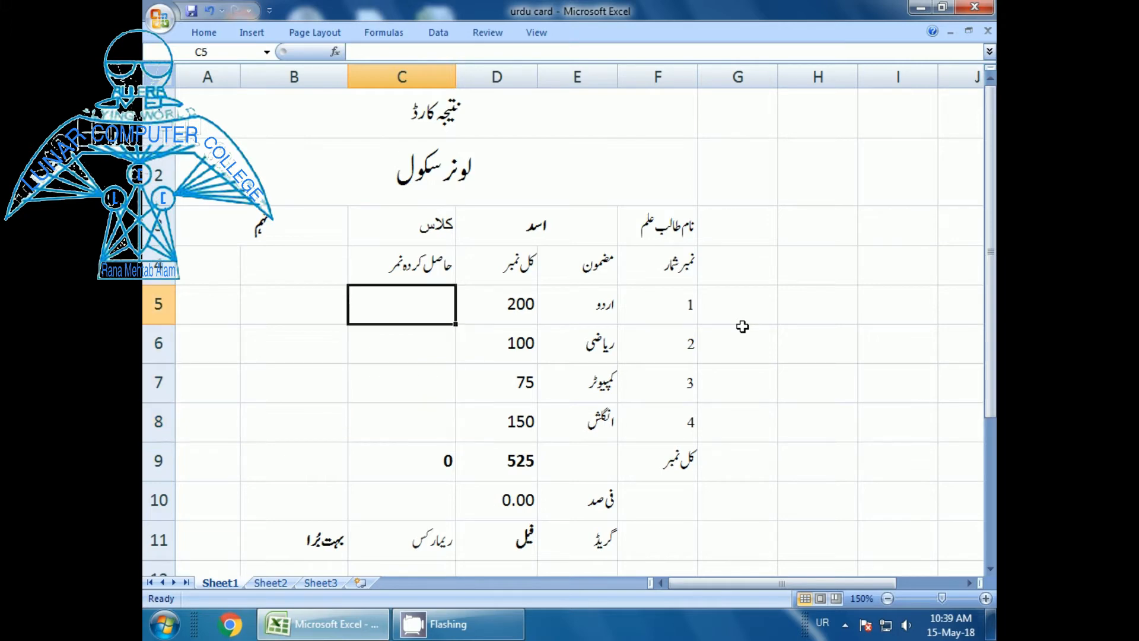
key(Right)
key(Right)
key(Left)
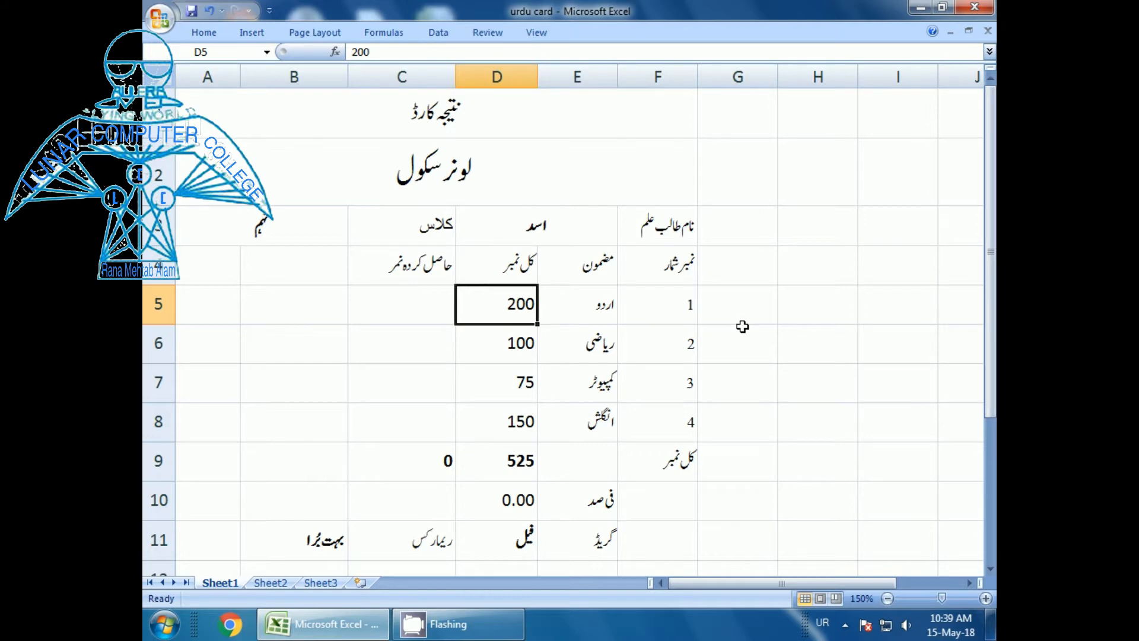
key(Left)
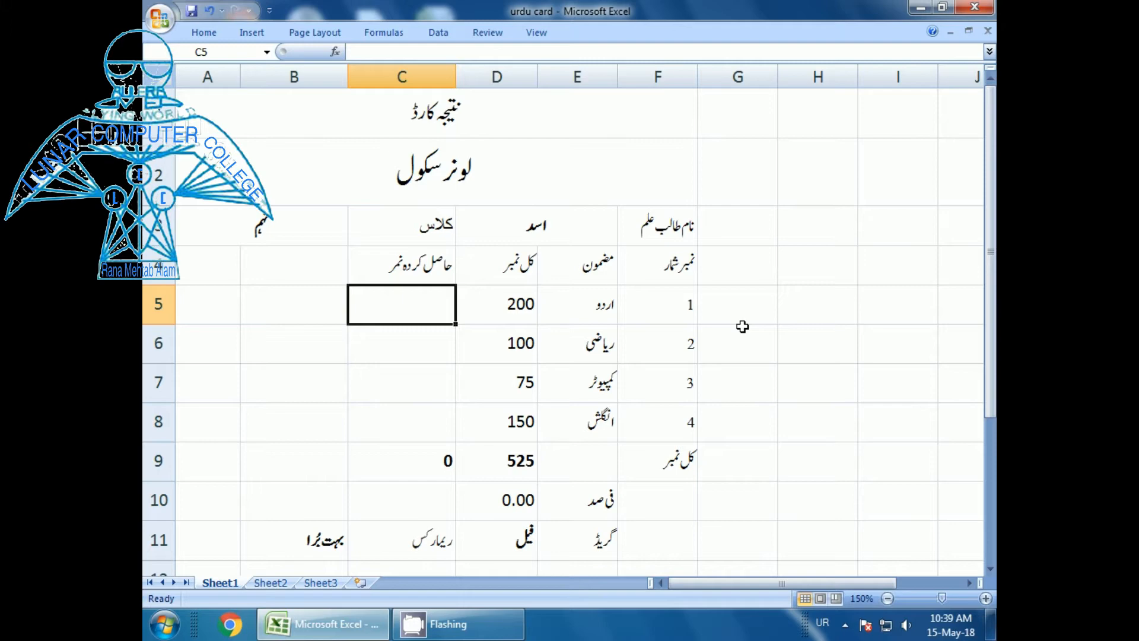
text(150)
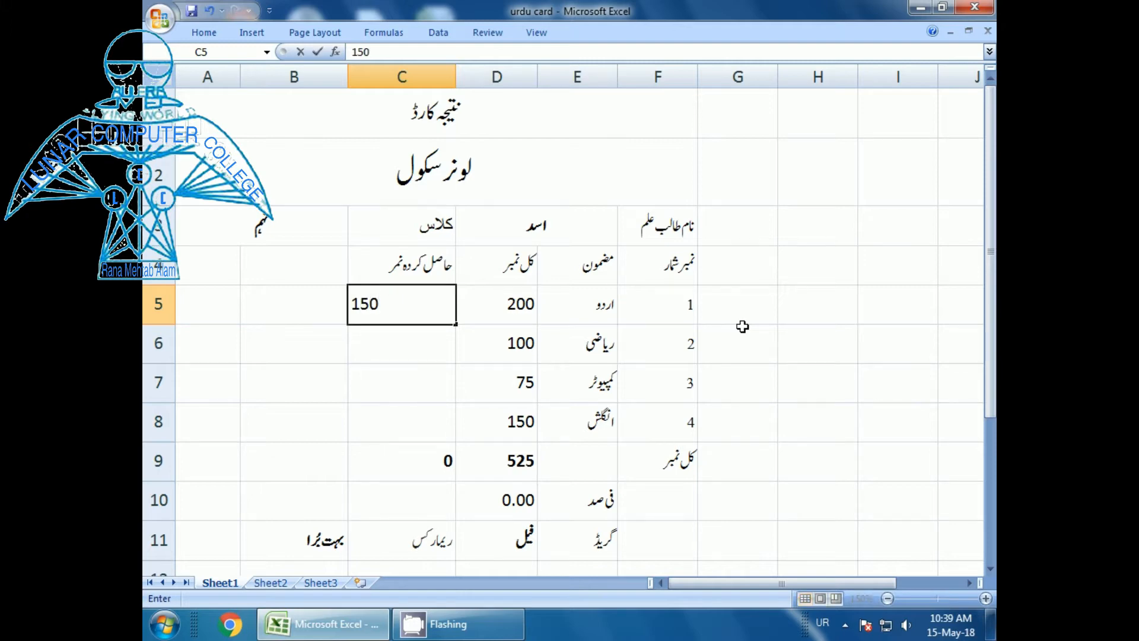
key(Return)
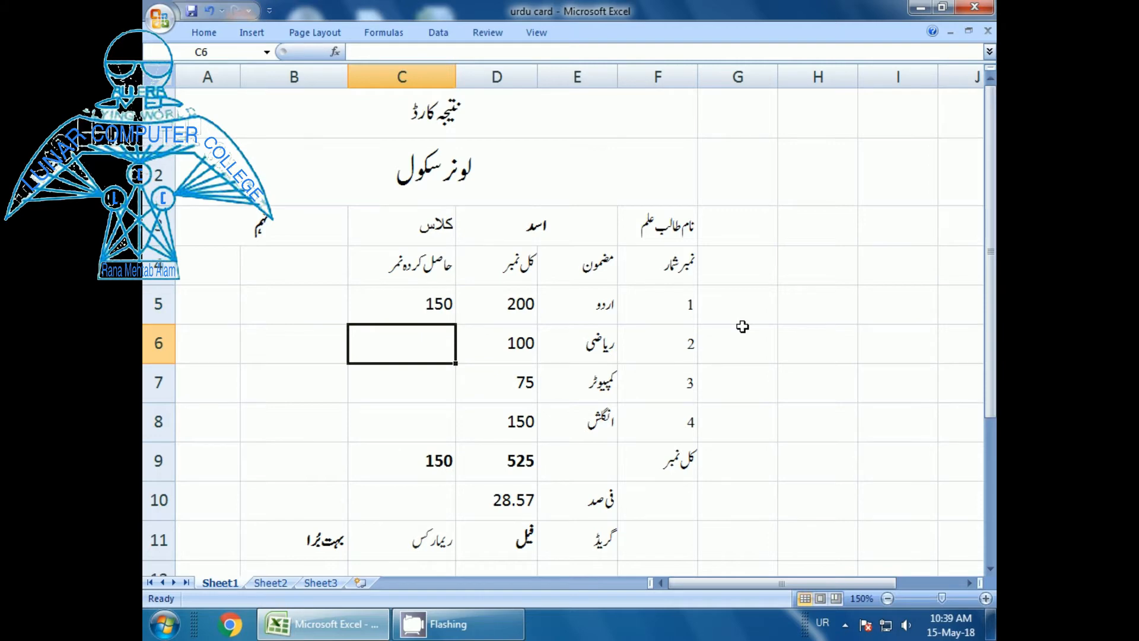
Examine the card's total marks, percentage, grade and remarks in rows 9 to 11, and return to the ریاضی obtained marks cell C6
key(Down)
key(Down)
key(Down)
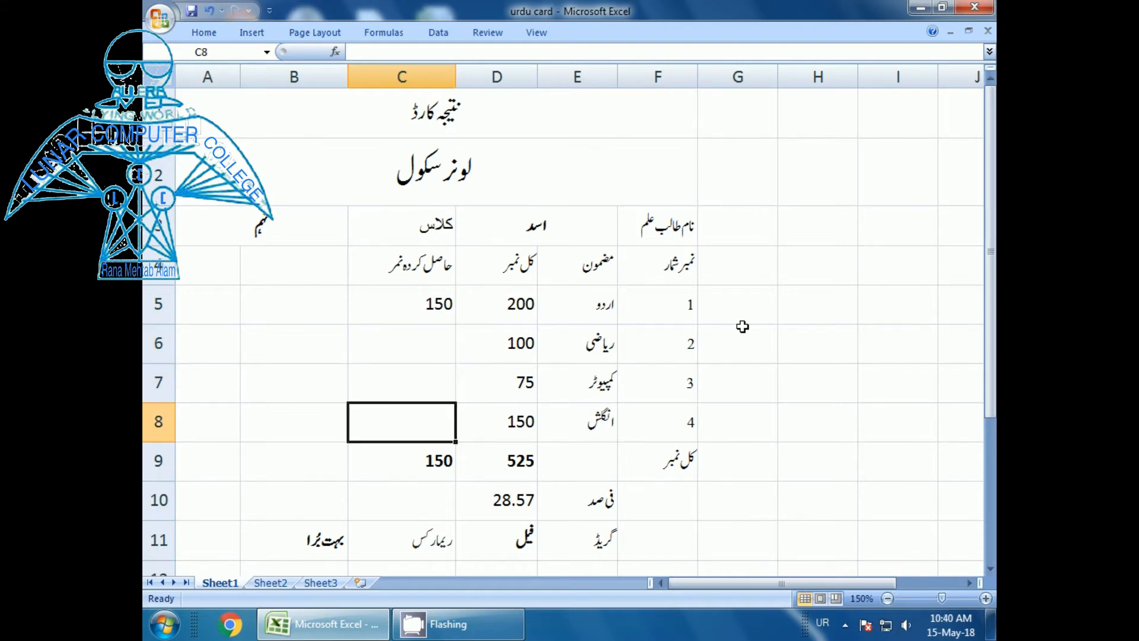
key(Right)
key(Right)
key(Down)
key(Left)
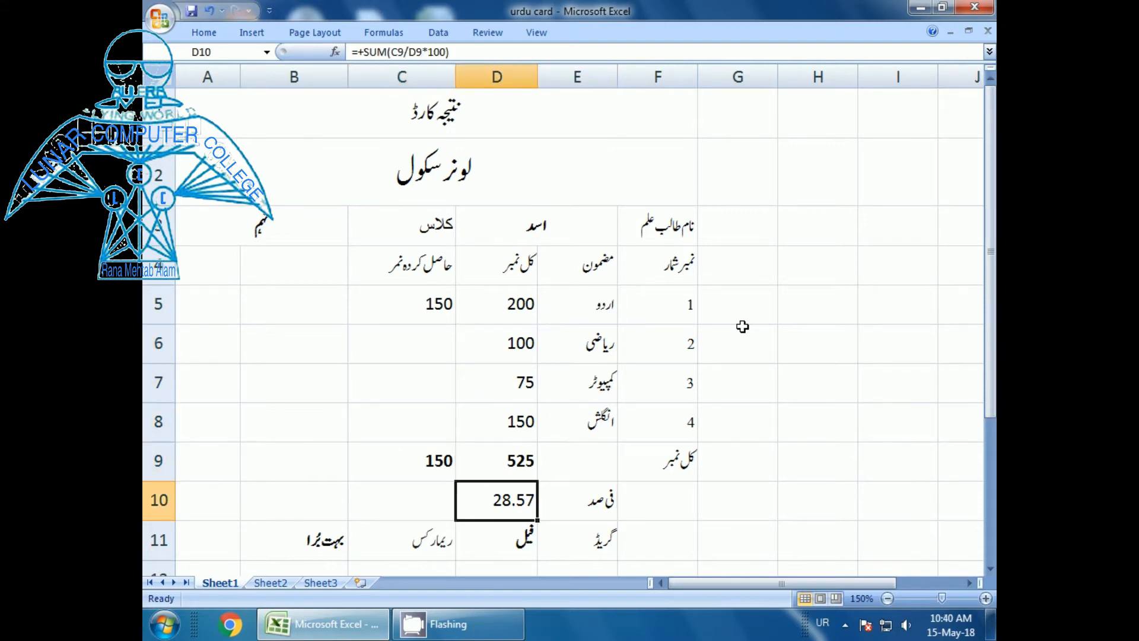
key(Down)
key(Left)
key(Left)
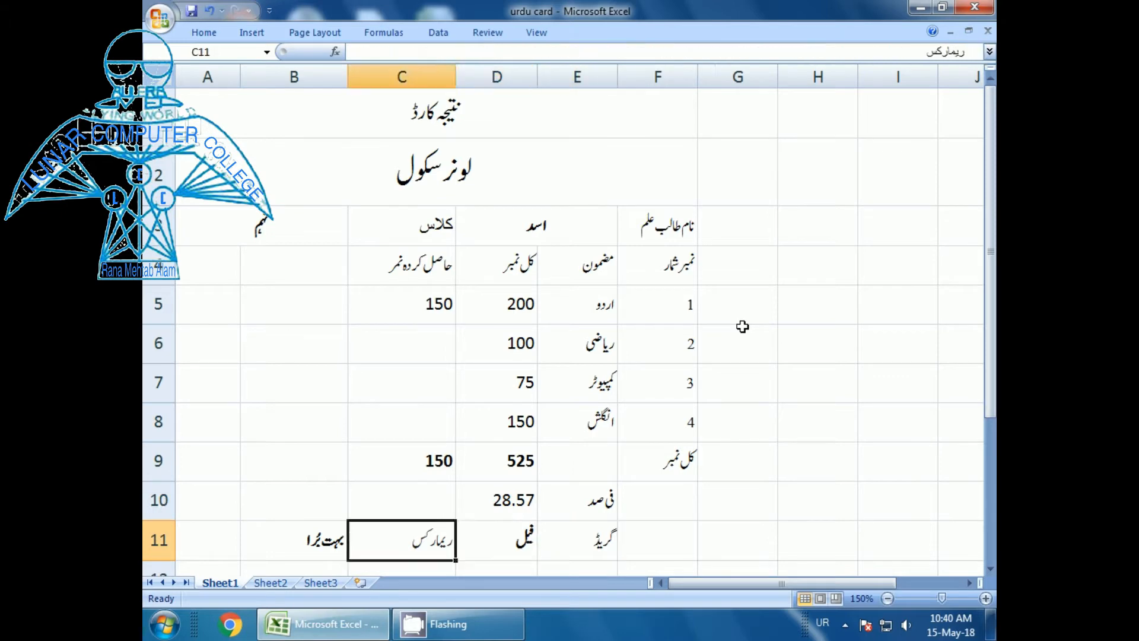
key(Right)
key(Right)
key(Up)
key(Up)
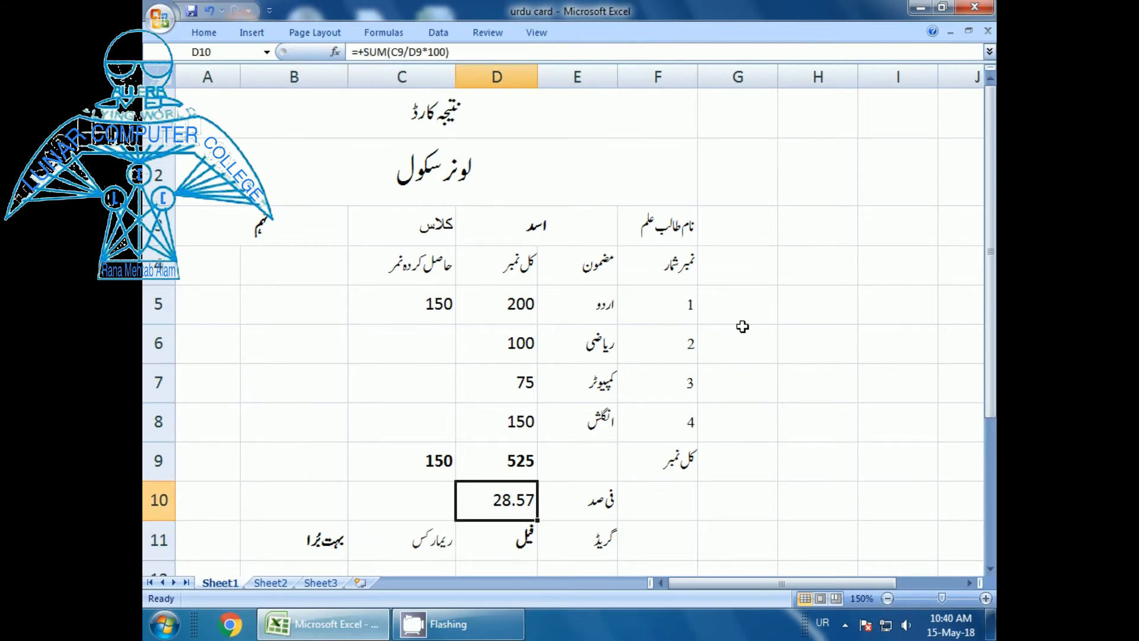
key(Up)
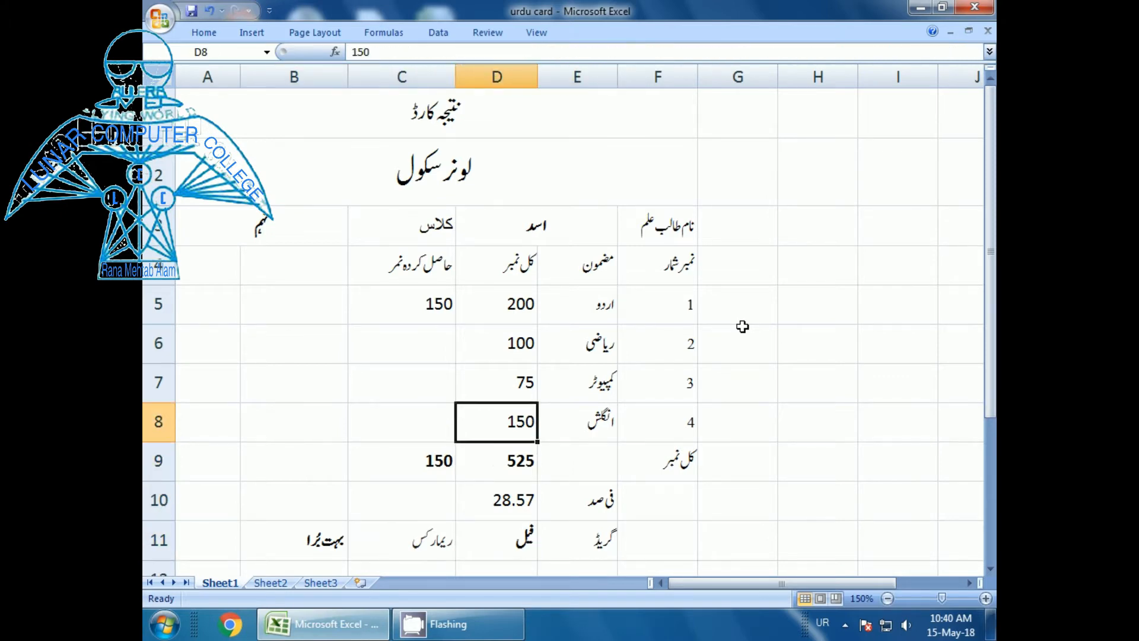
key(Up)
key(Up)
key(Left)
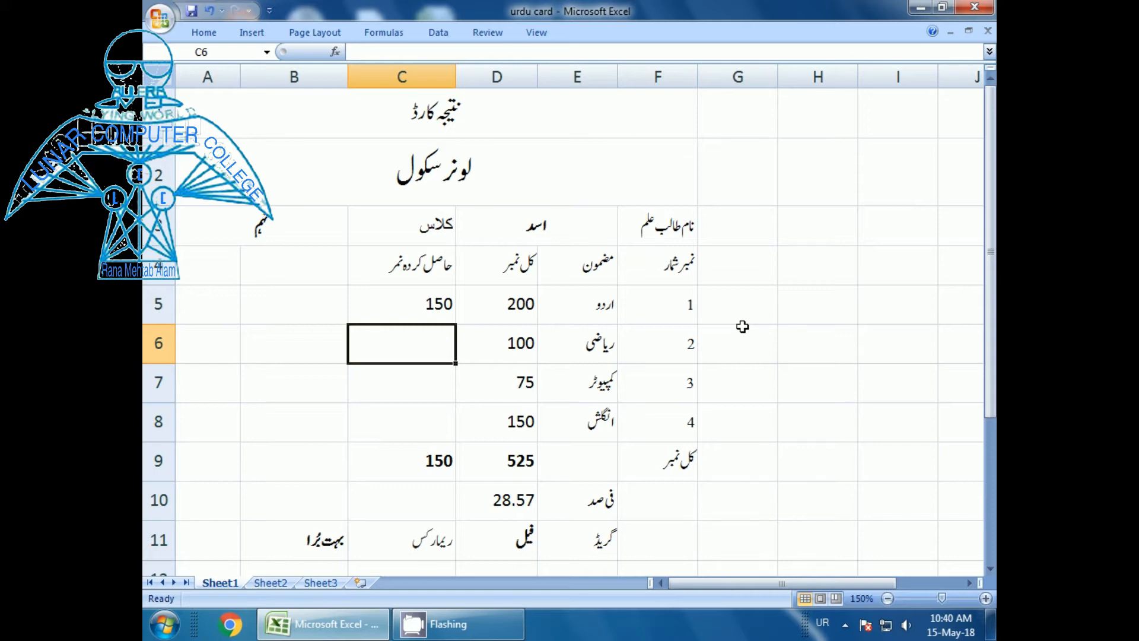
Enter 100 as the obtained marks for ریاضی in C6
text(100)
key(Return)
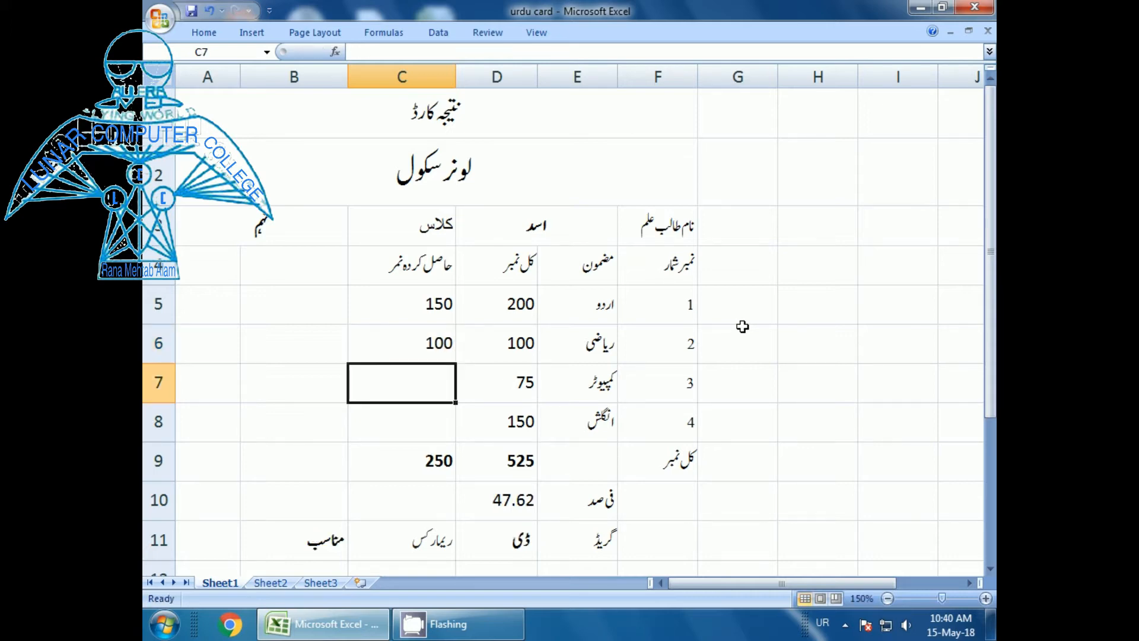
Check the card's grade in D11 and remarks in B11, and return to the کمپیوٹر obtained marks cell C7
key(Down)
key(Down)
key(Down)
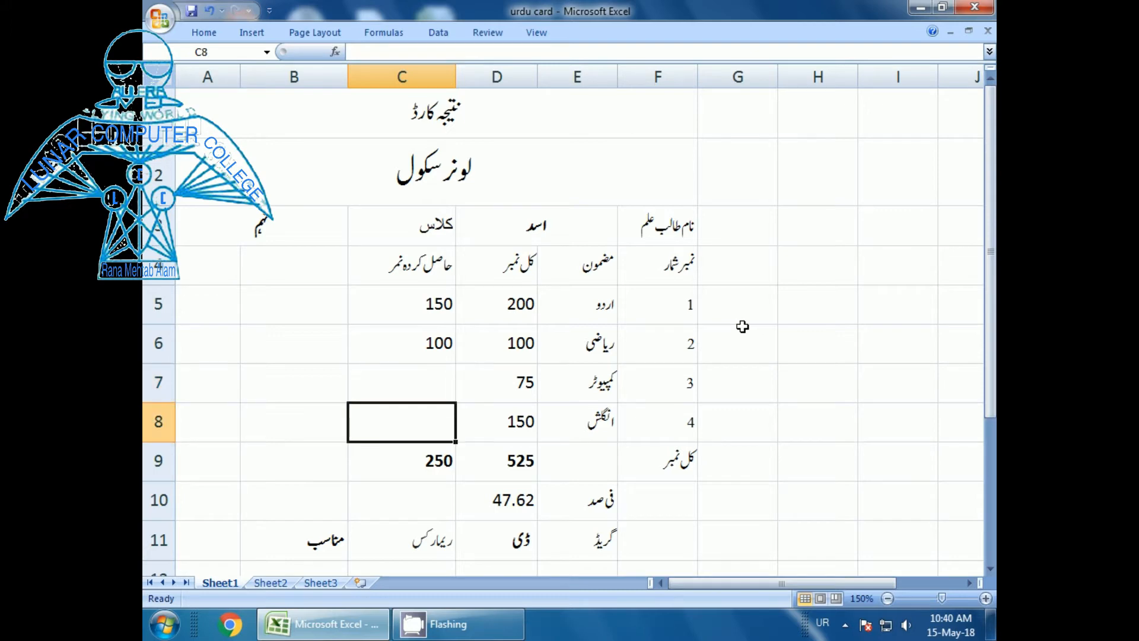
key(Right)
key(Right)
key(Down)
key(Left)
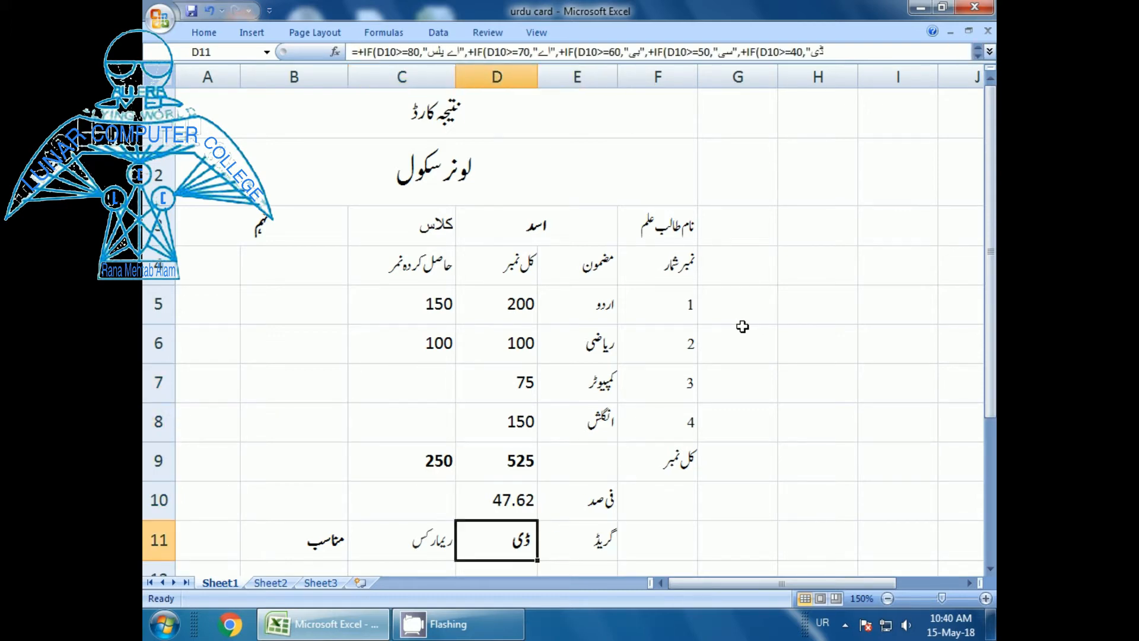
key(Left)
key(Left)
key(Right)
key(Up)
key(Up)
key(Up)
key(Up)
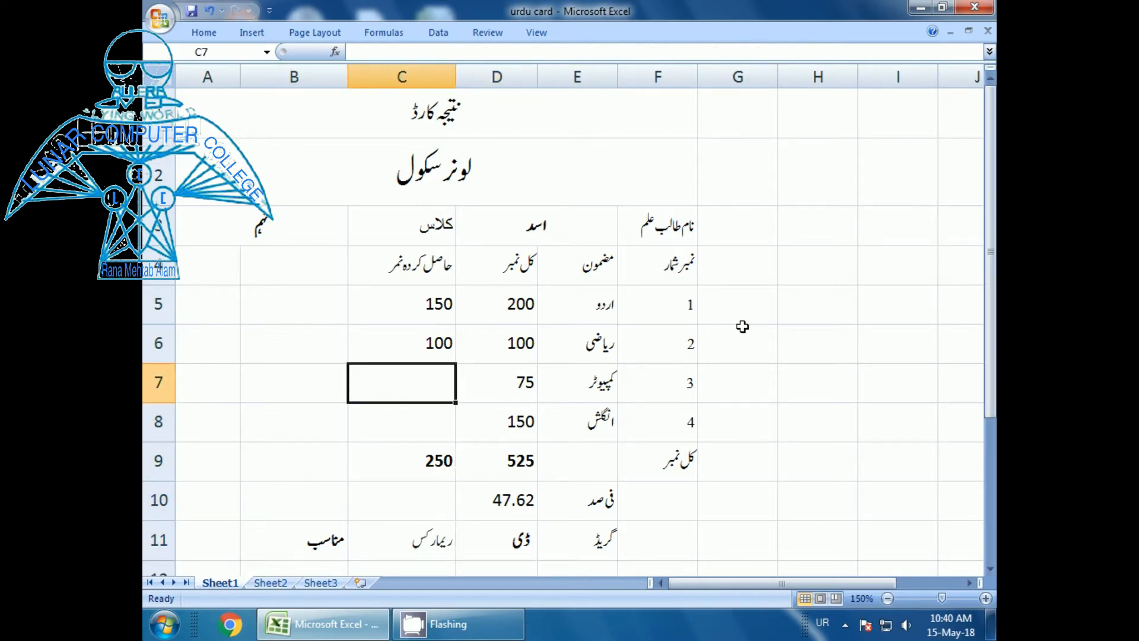
Enter 70 as the obtained marks for کمپیوٹر in C7 and 140 for انگلش in C8
text(70)
key(Return)
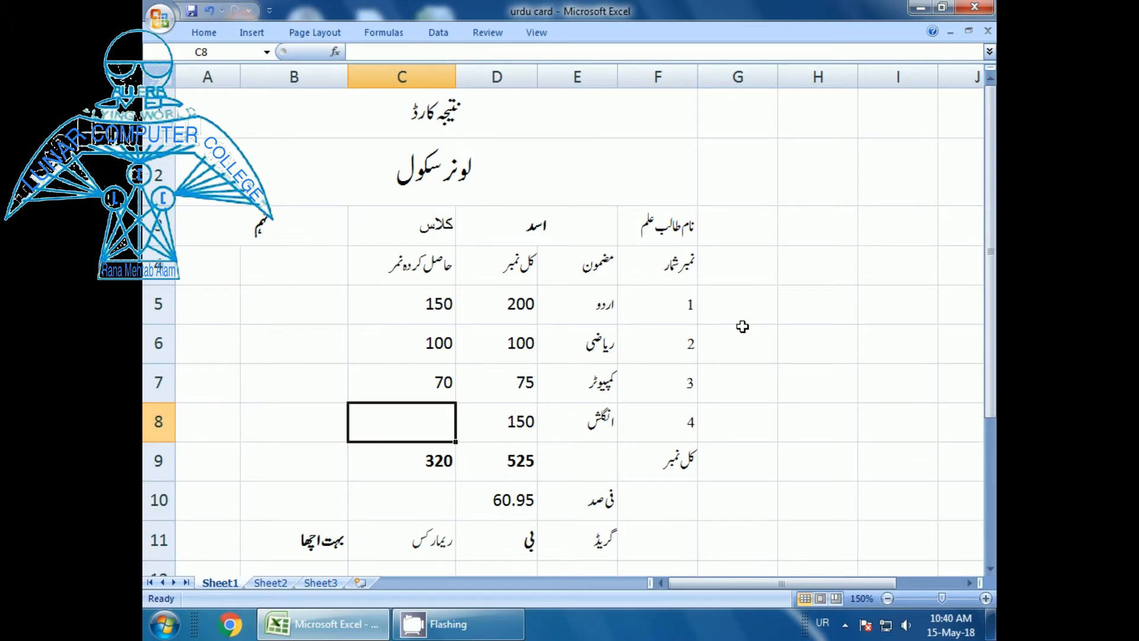
text(140)
key(Return)
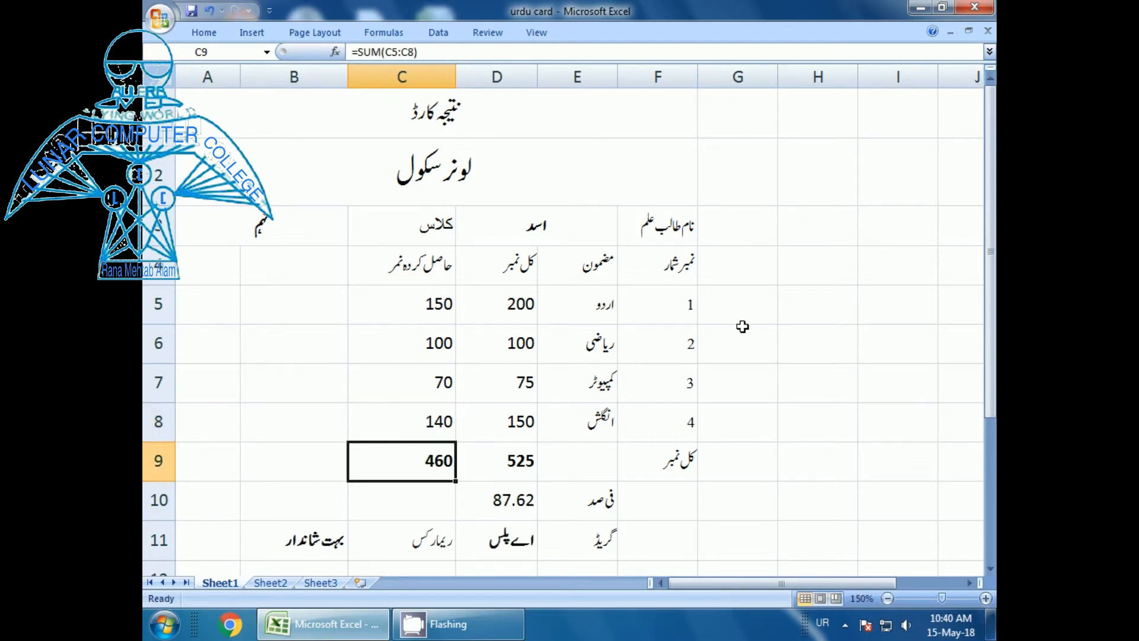
Examine the totals in C9 and D9, the percentage in D10, and the grade and remarks in row 11
key(Down)
key(Down)
key(Right)
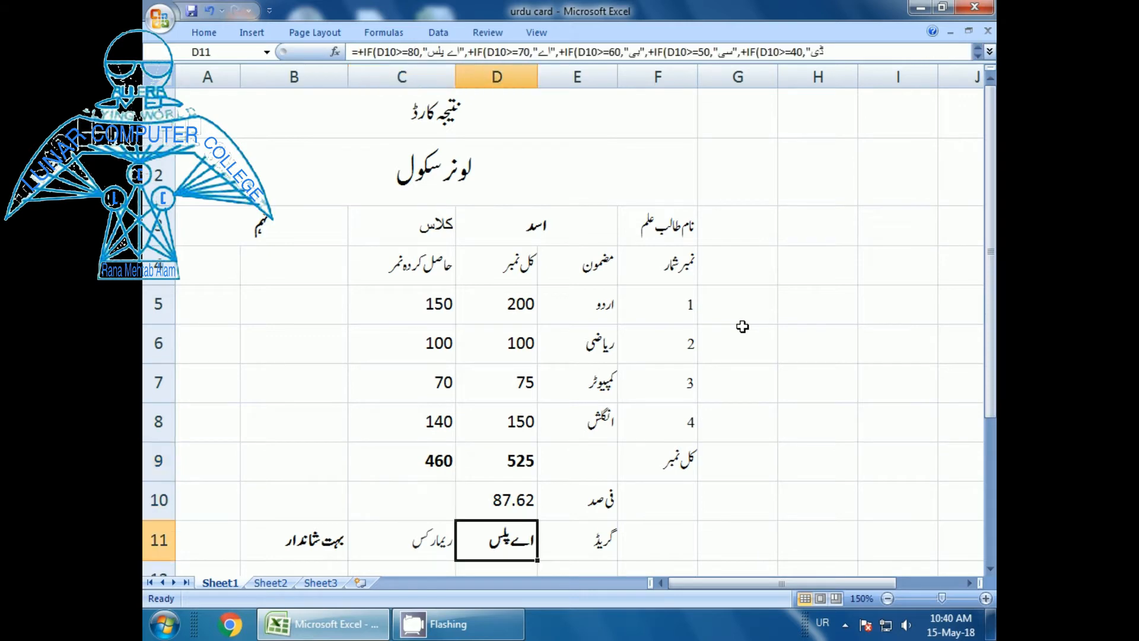
key(Up)
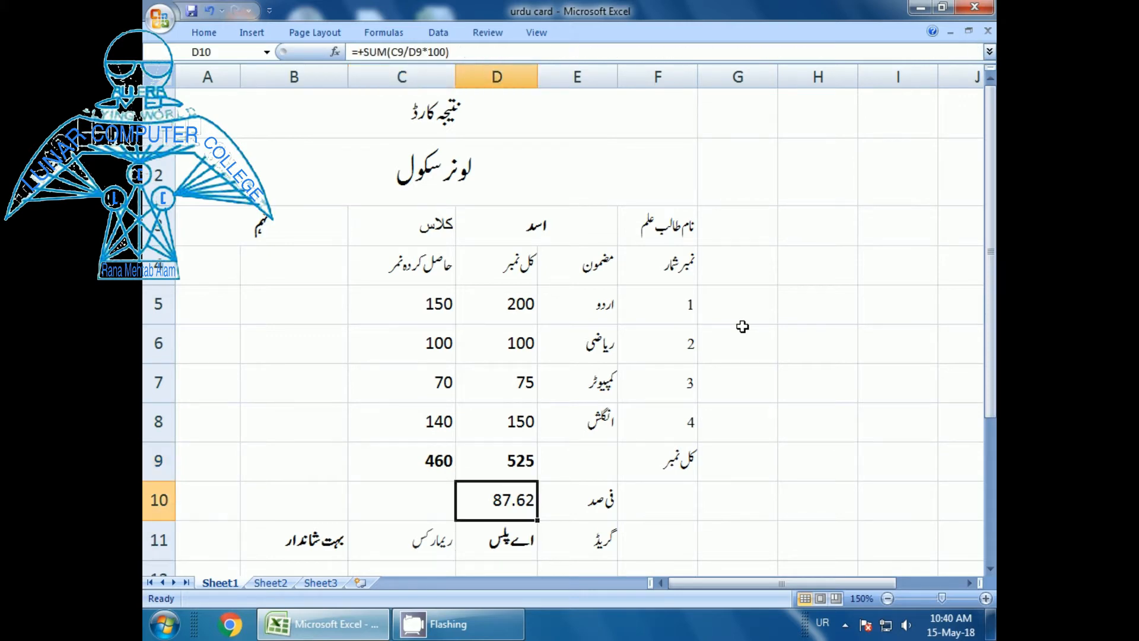
key(Up)
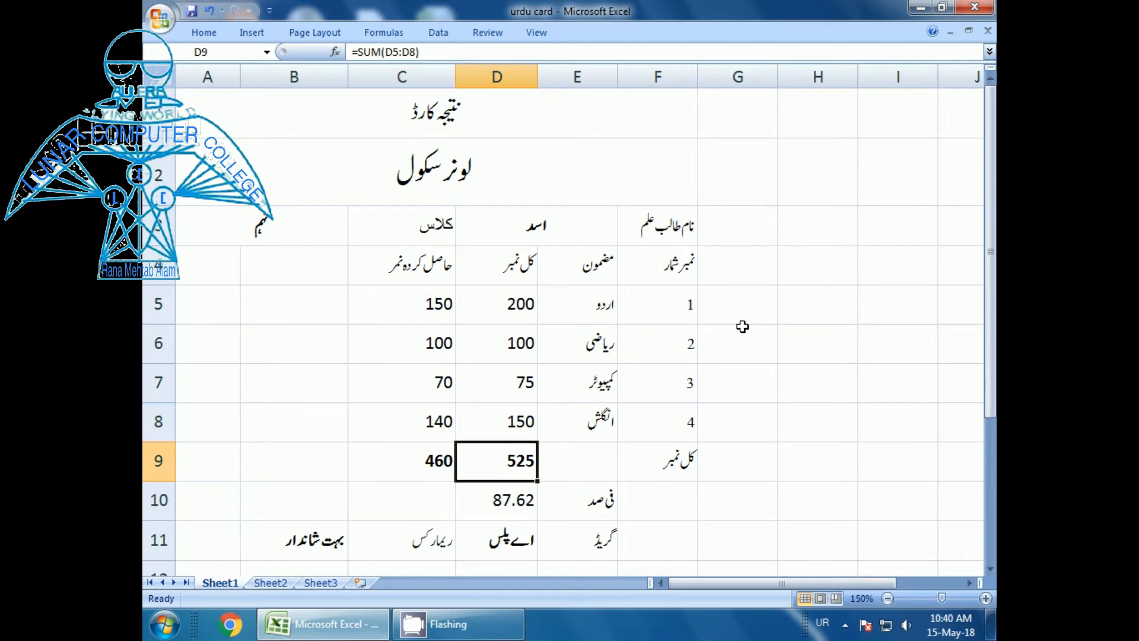
key(Left)
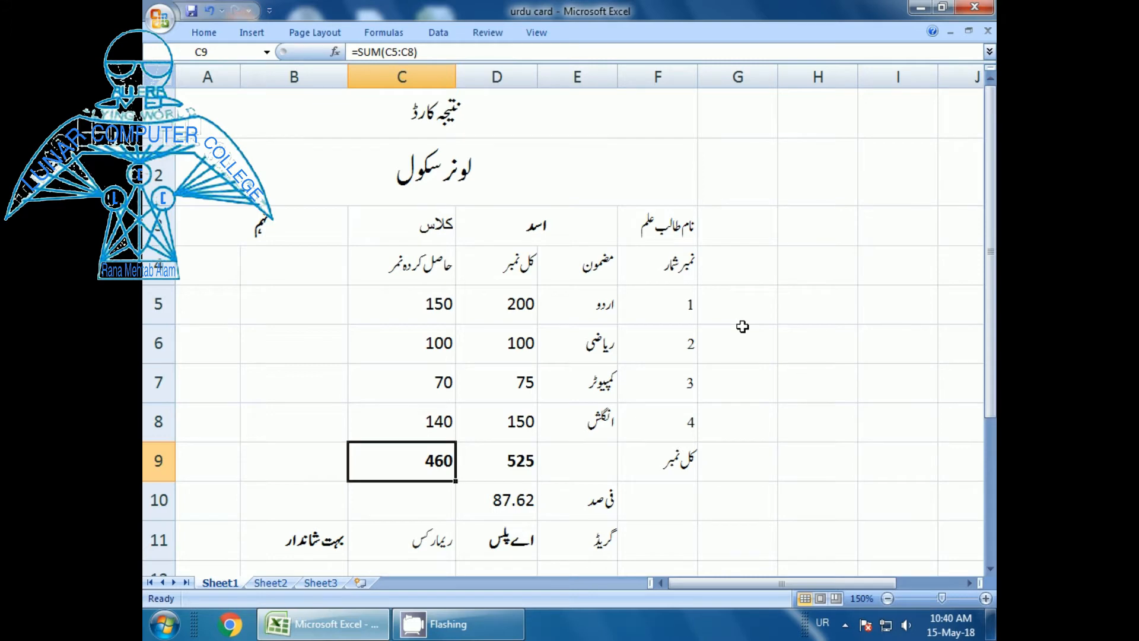
key(Down)
key(Right)
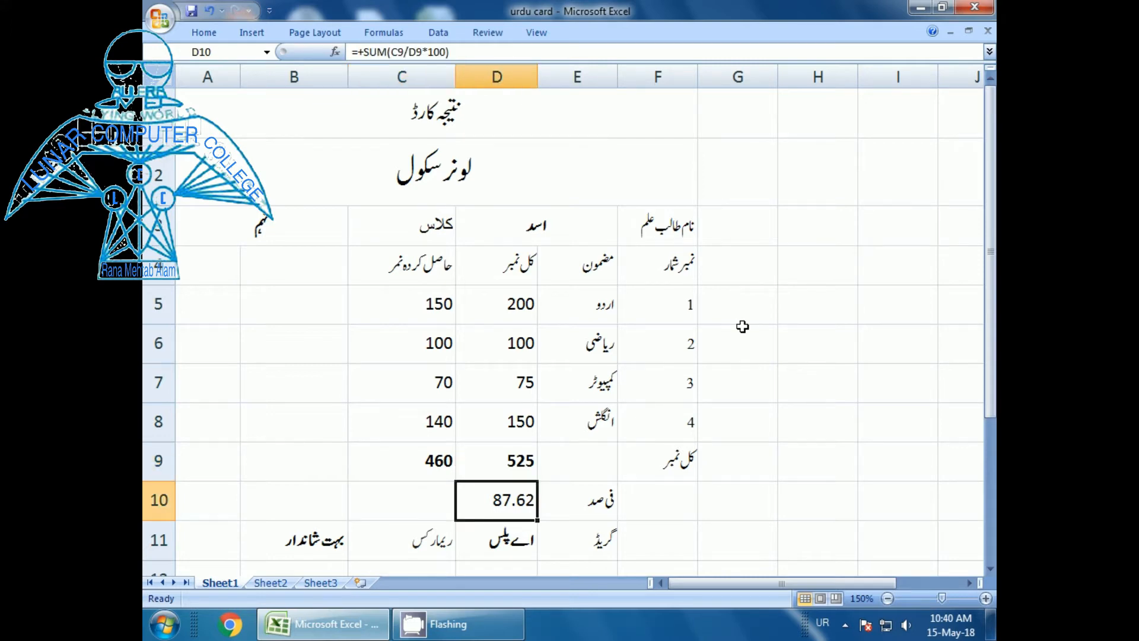
key(Down)
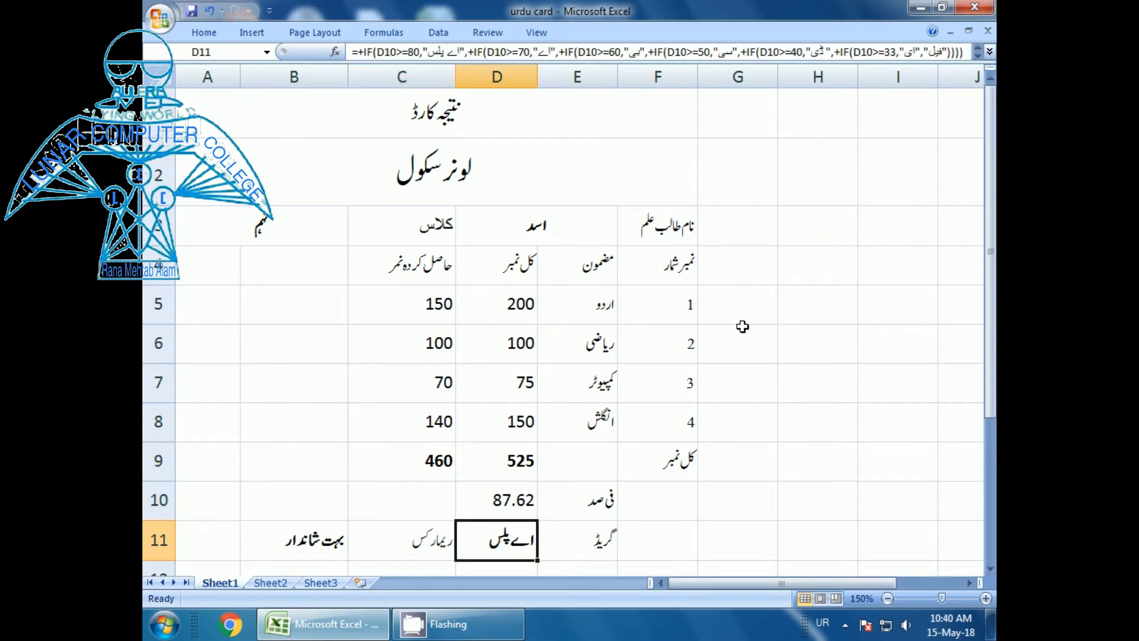
key(Left)
key(Left)
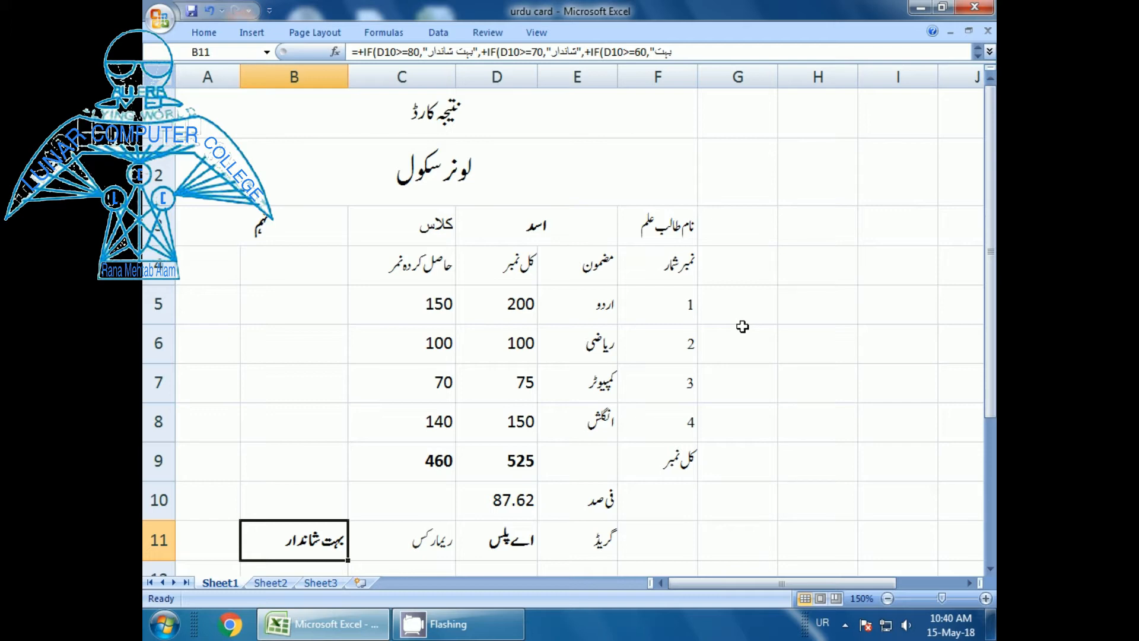
key(Right)
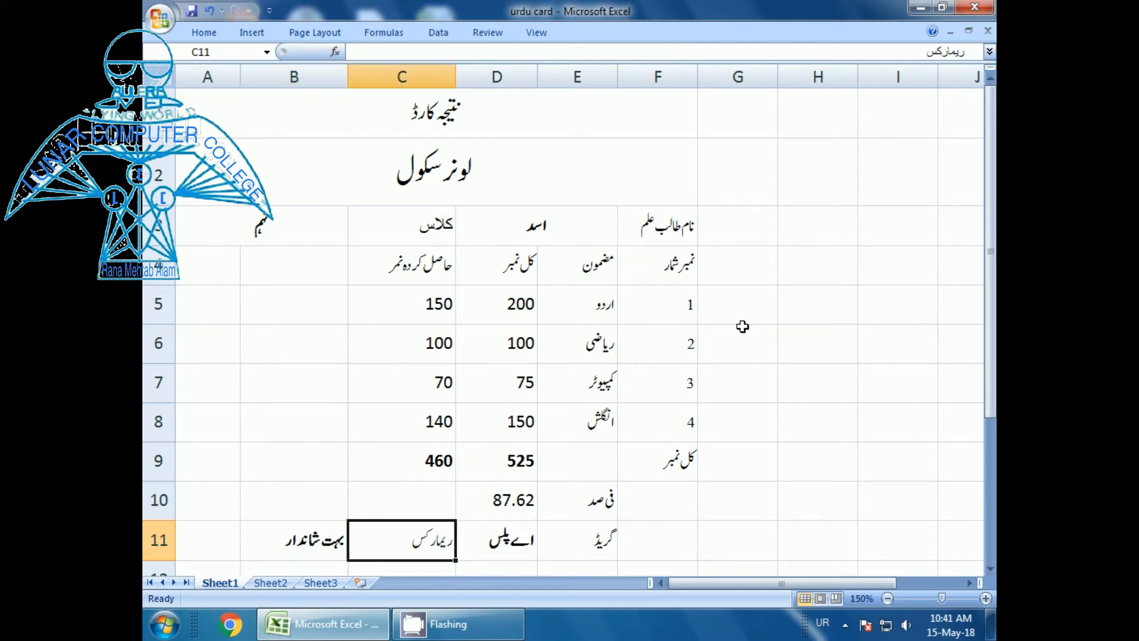
Change the obtained marks for اردو in C5 to 75
key(Right)
key(Up)
key(Up)
key(Up)
key(Up)
key(Up)
key(Up)
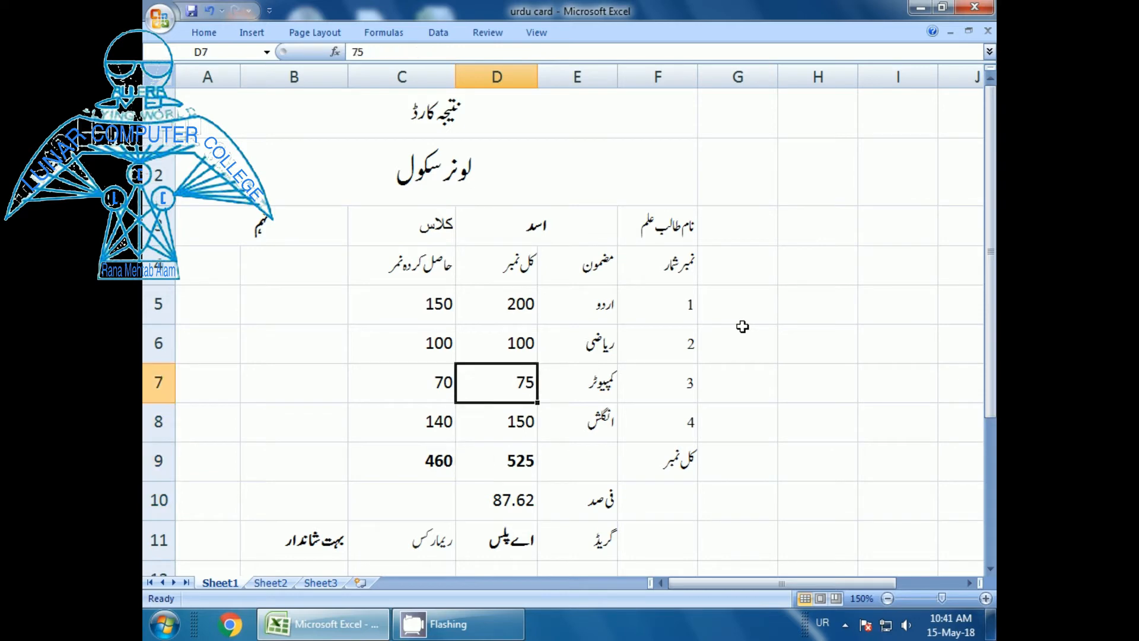
key(Left)
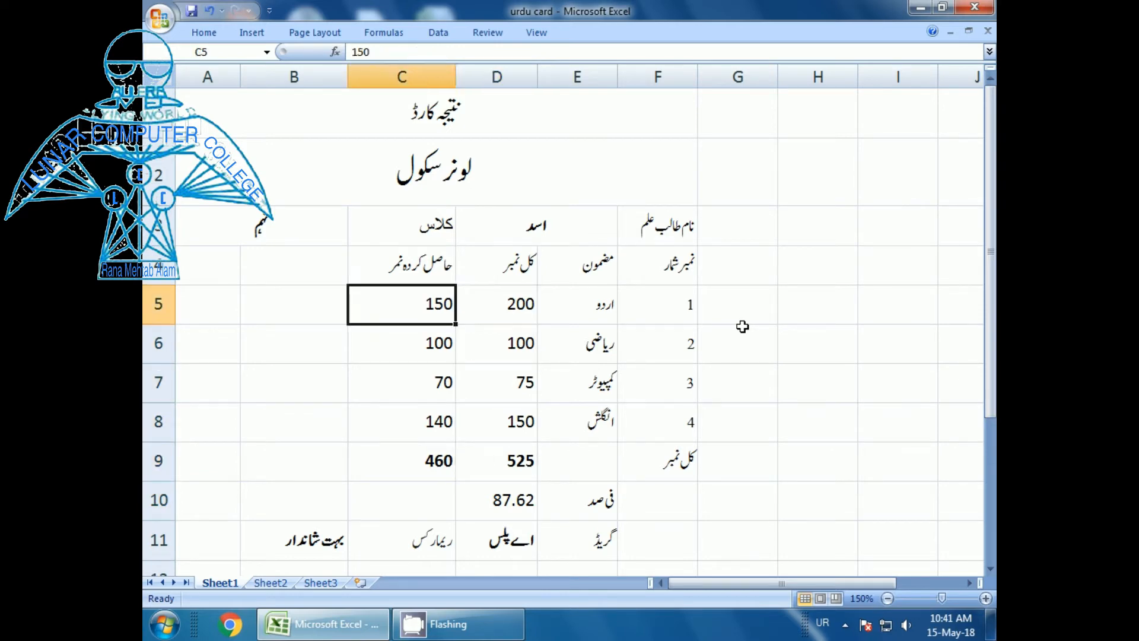
key(Right)
key(Left)
text(75)
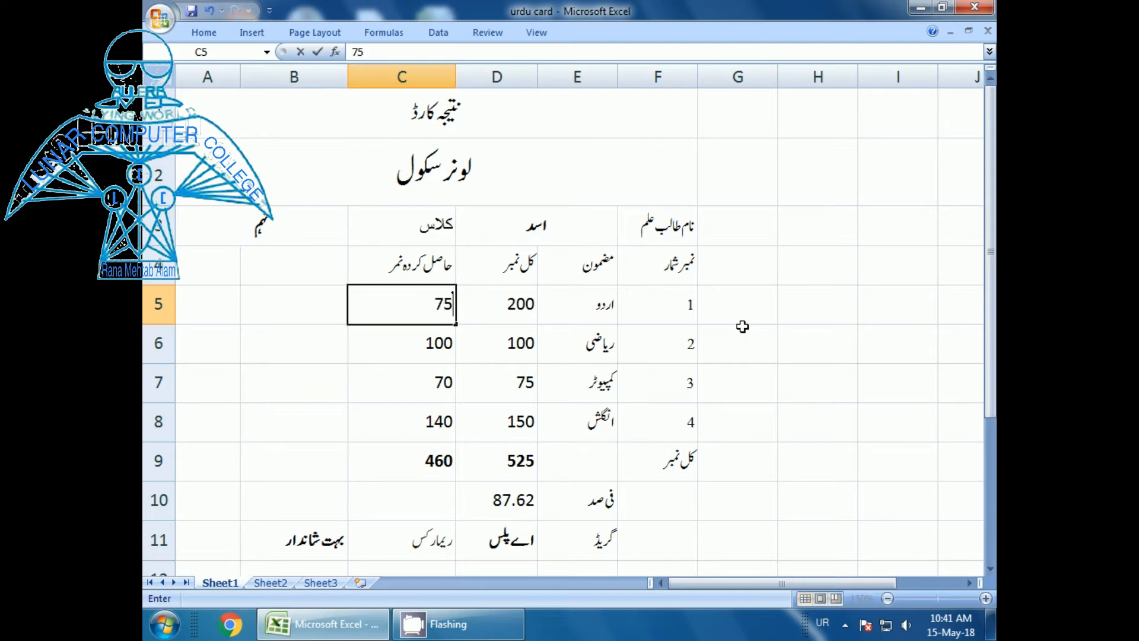
key(Return)
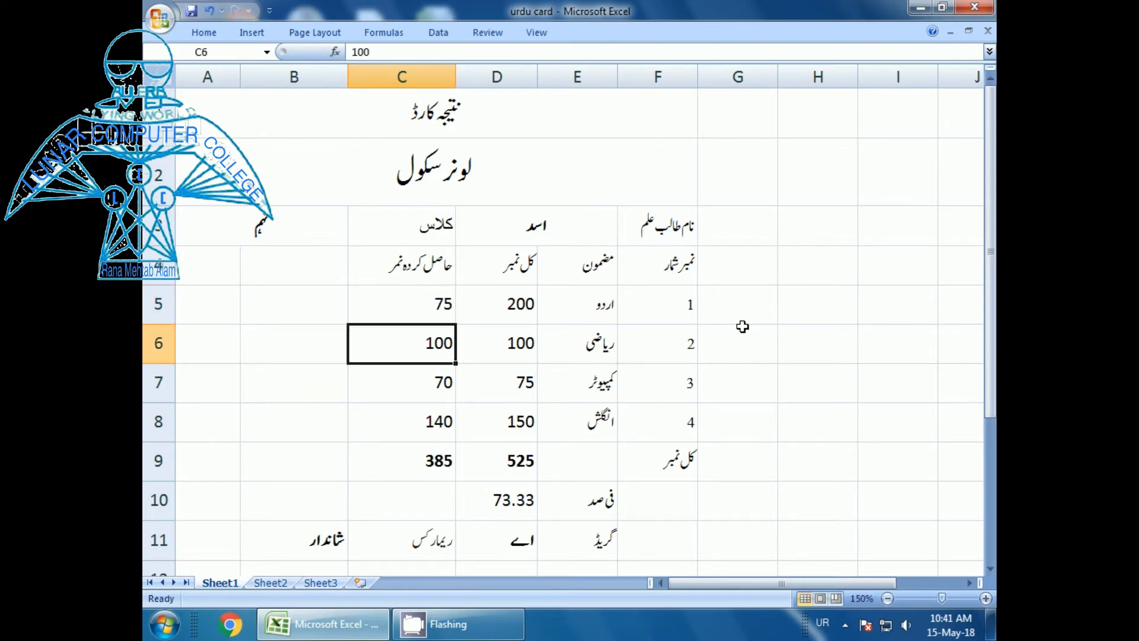
Review the remarks in B11, the grade in D11, the percentage in D10 and the obtained total in C9
key(Down)
key(Down)
key(Down)
key(Down)
key(Down)
key(Left)
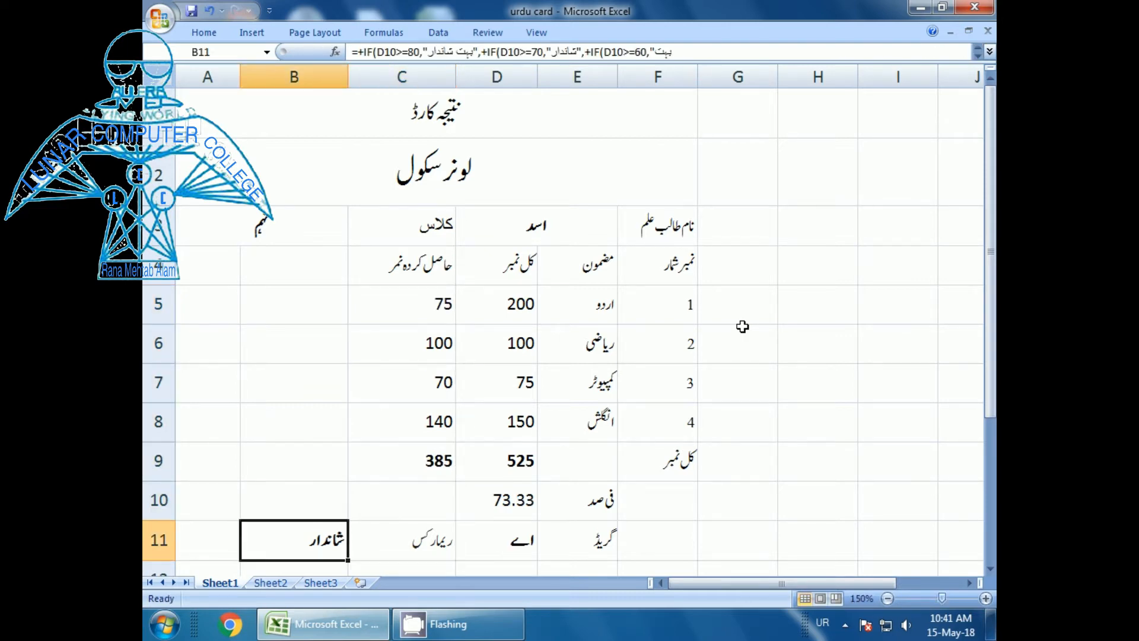
key(Right)
key(Right)
key(Left)
key(Left)
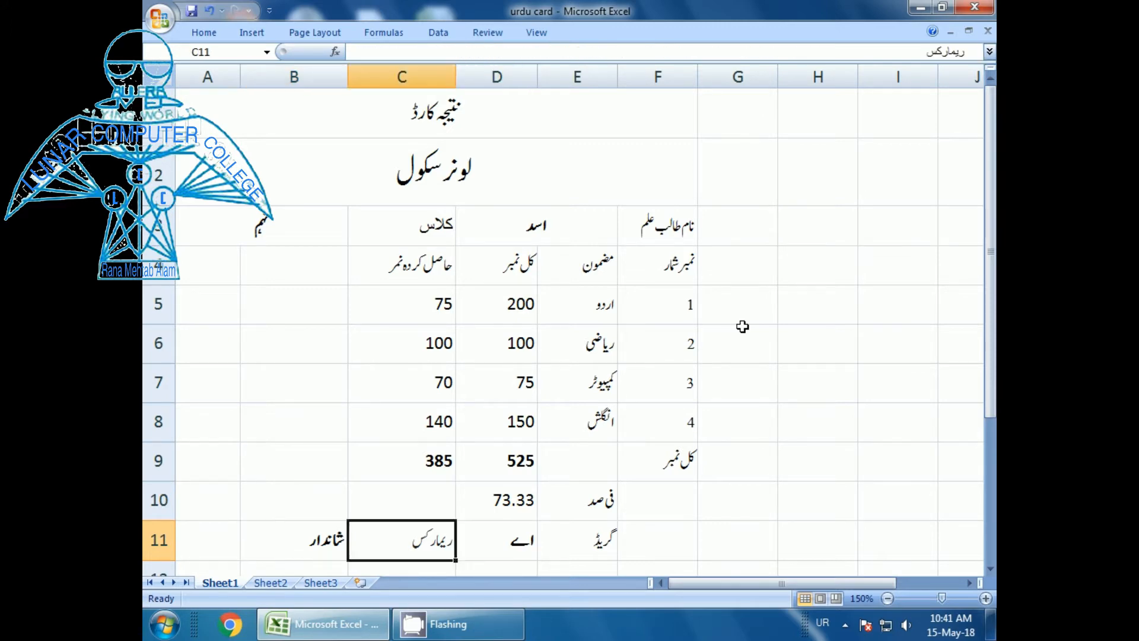
key(Right)
key(Right)
key(Up)
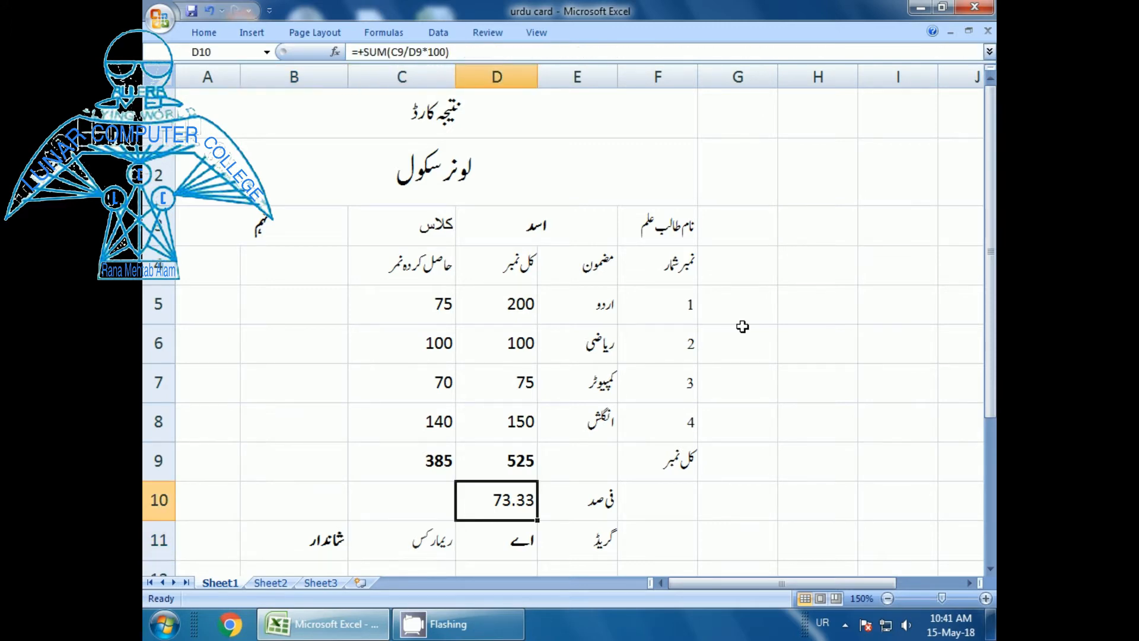
key(Up)
key(Left)
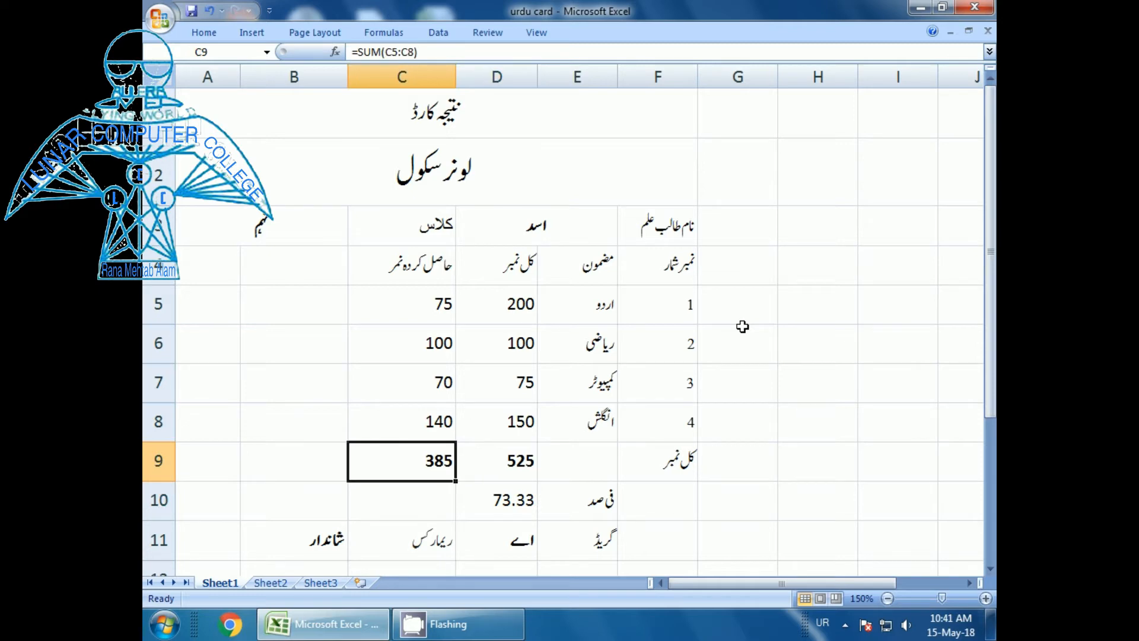
Change the obtained marks for ریاضی in C6 to 40
key(Up)
key(Up)
key(Up)
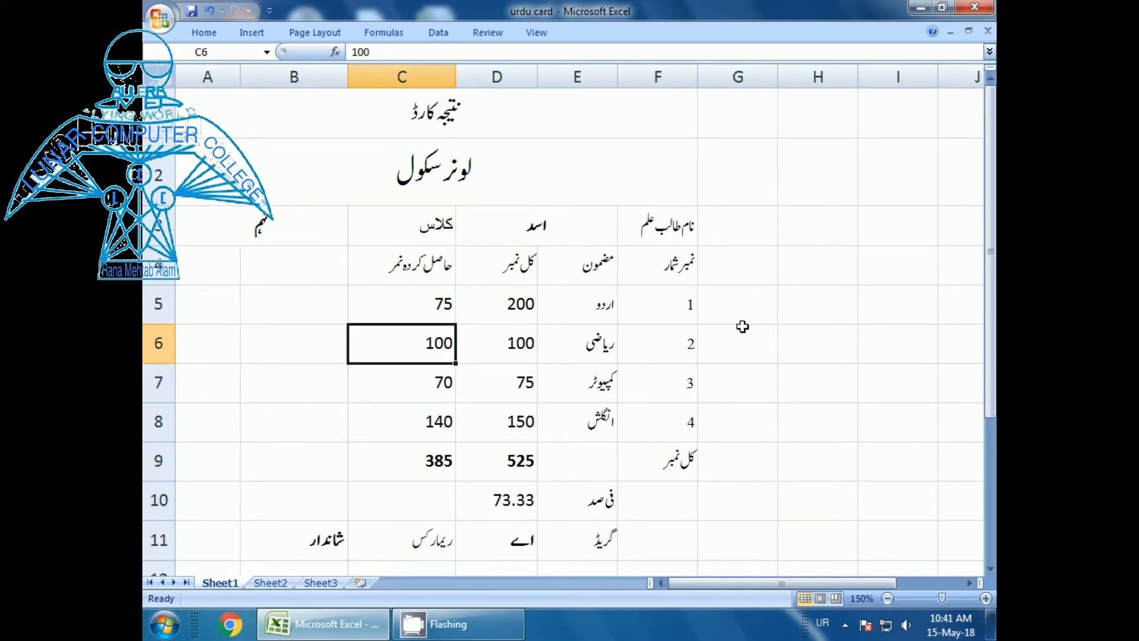
text(40)
key(Return)
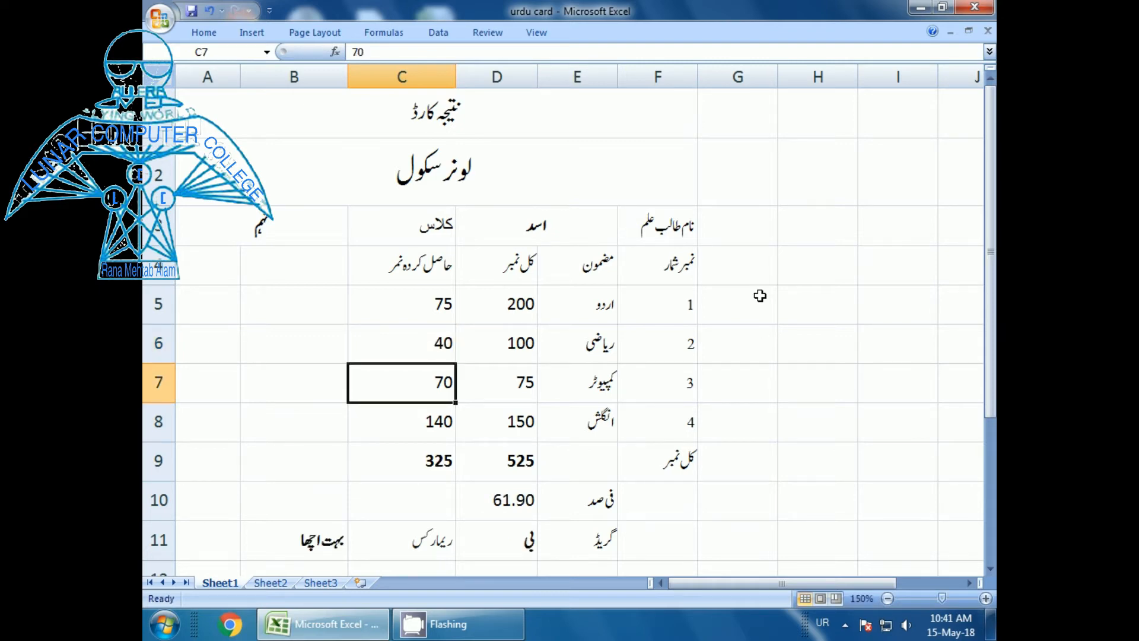
Inspect the recalculated grade in D11 and remarks in B11
key(Down)
key(Down)
key(Down)
key(Down)
key(Right)
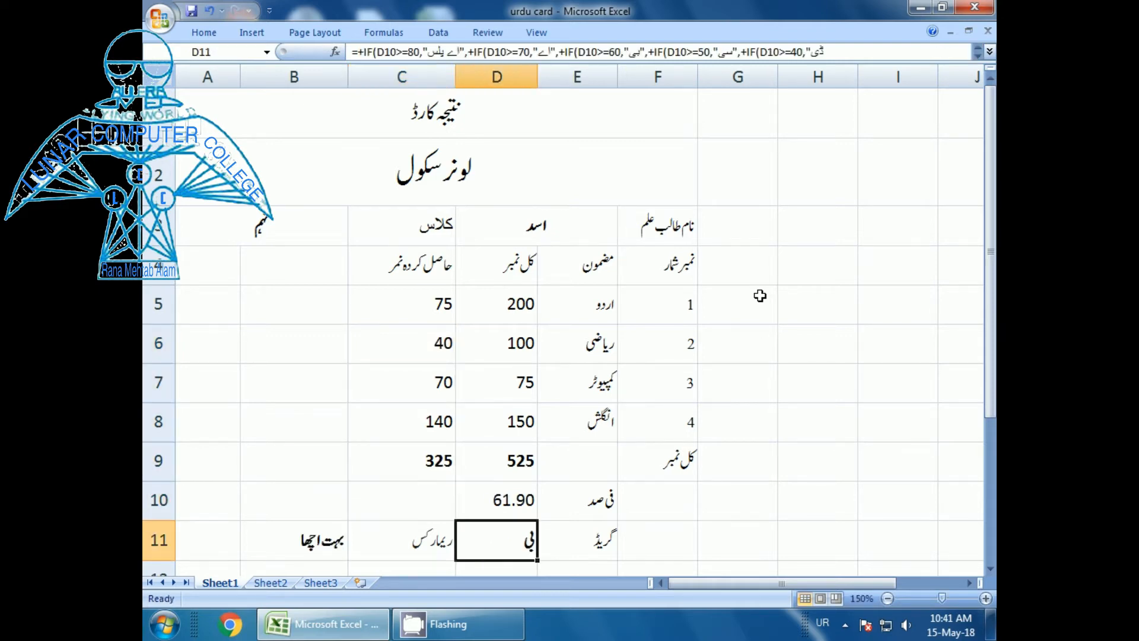
key(Left)
key(Left)
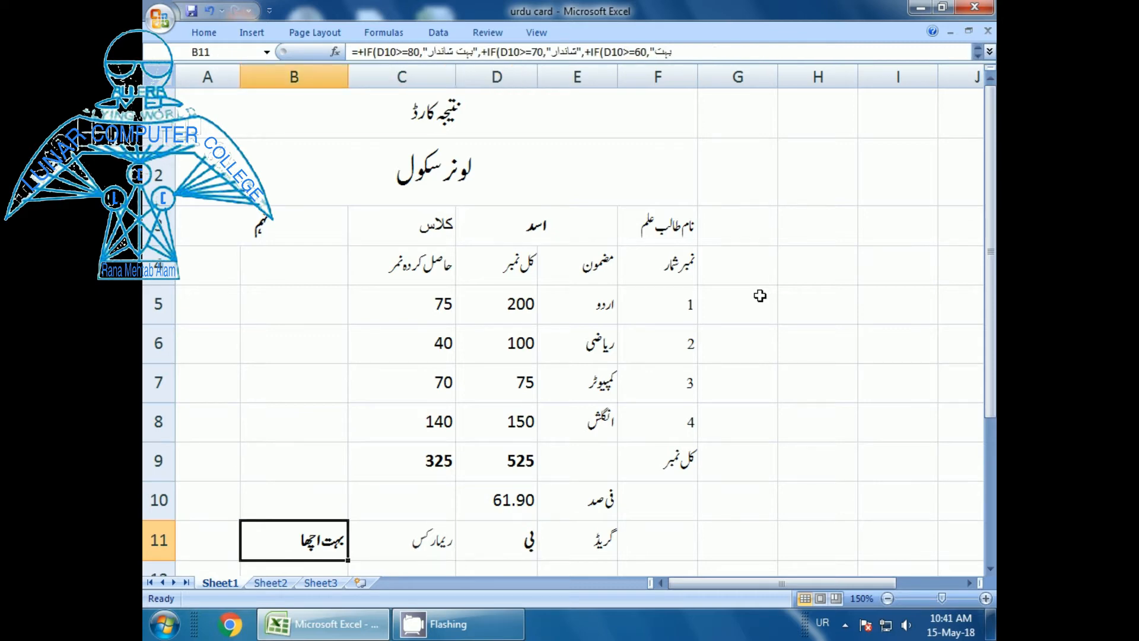
key(Right)
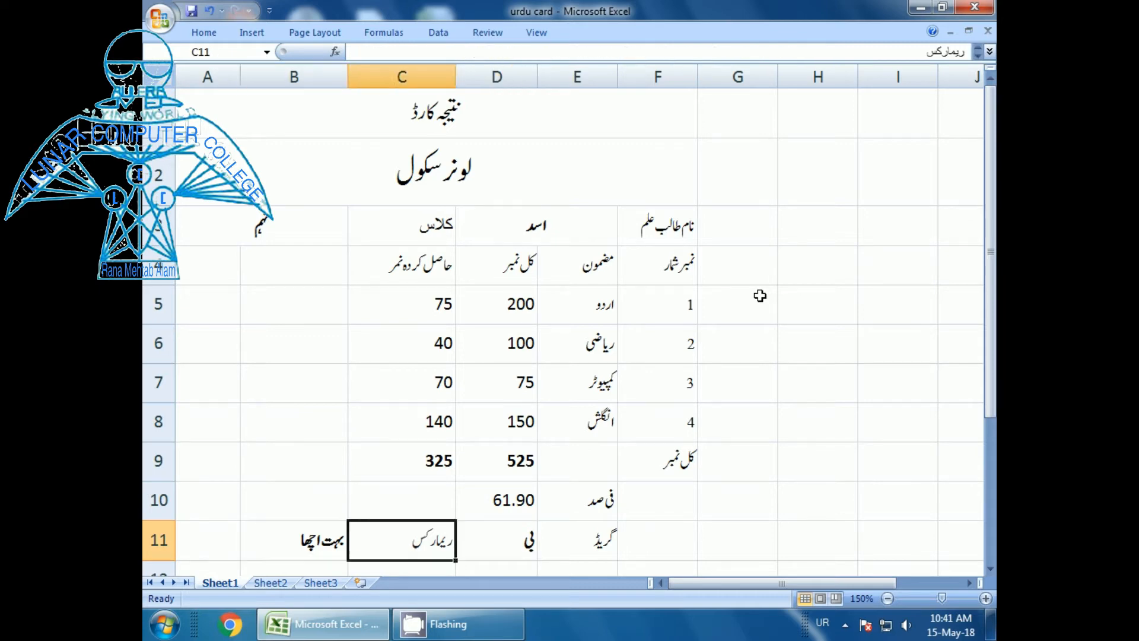
Change the obtained marks for کمپیوٹر in C7 to 20 and for انگلش in C8 to 52
key(Right)
key(Up)
key(Up)
key(Up)
key(Up)
key(Up)
key(Left)
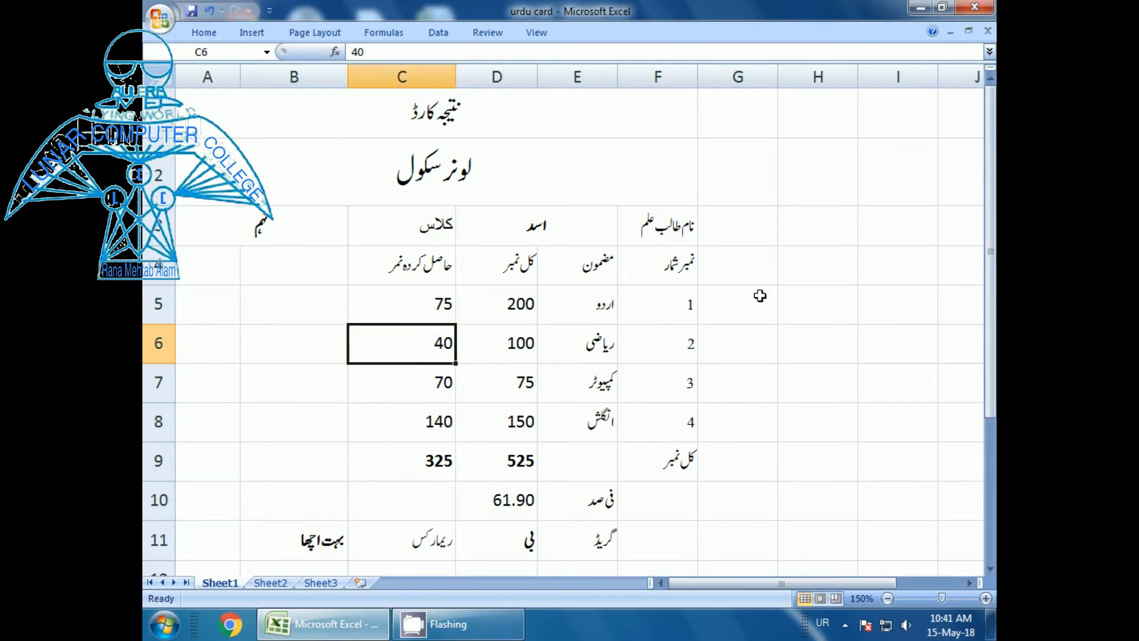
key(Down)
text(20)
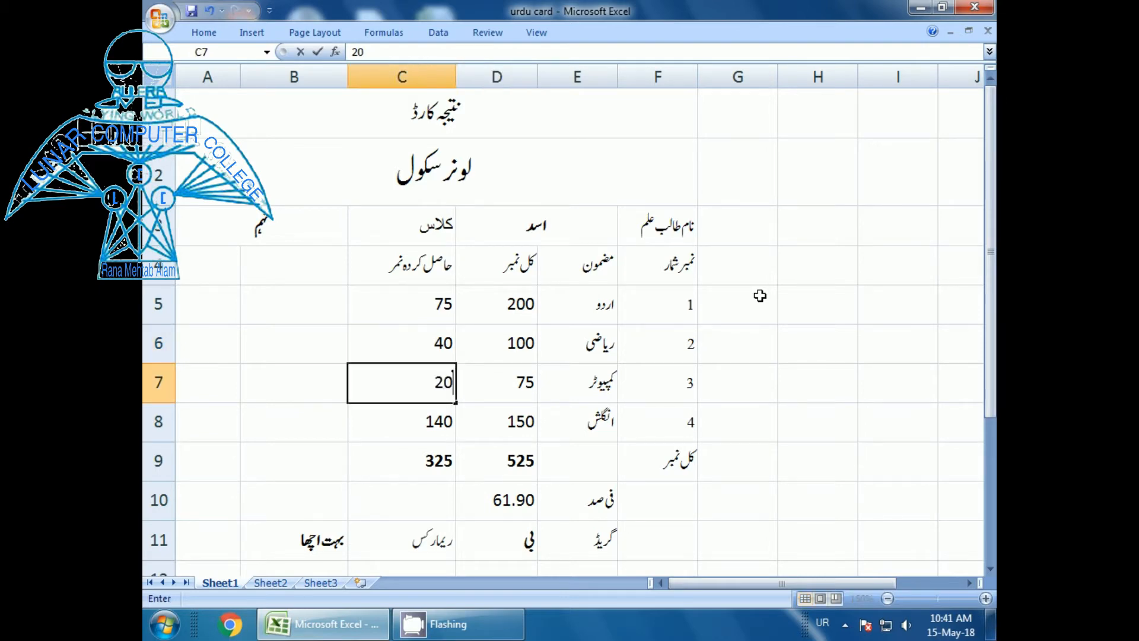
key(Return)
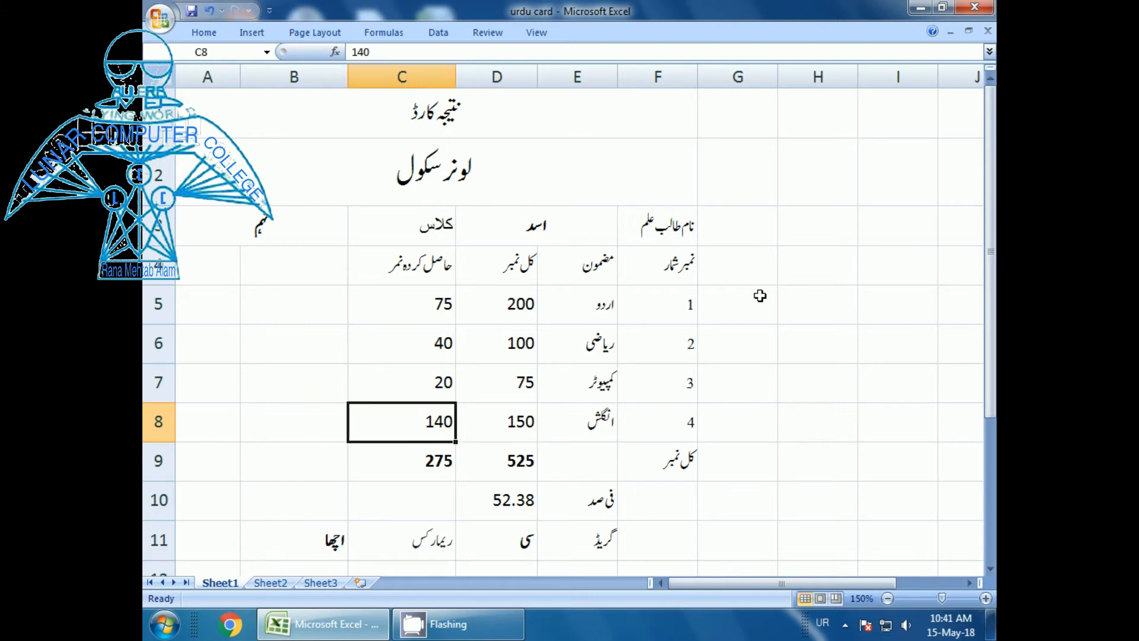
text(52)
key(Return)
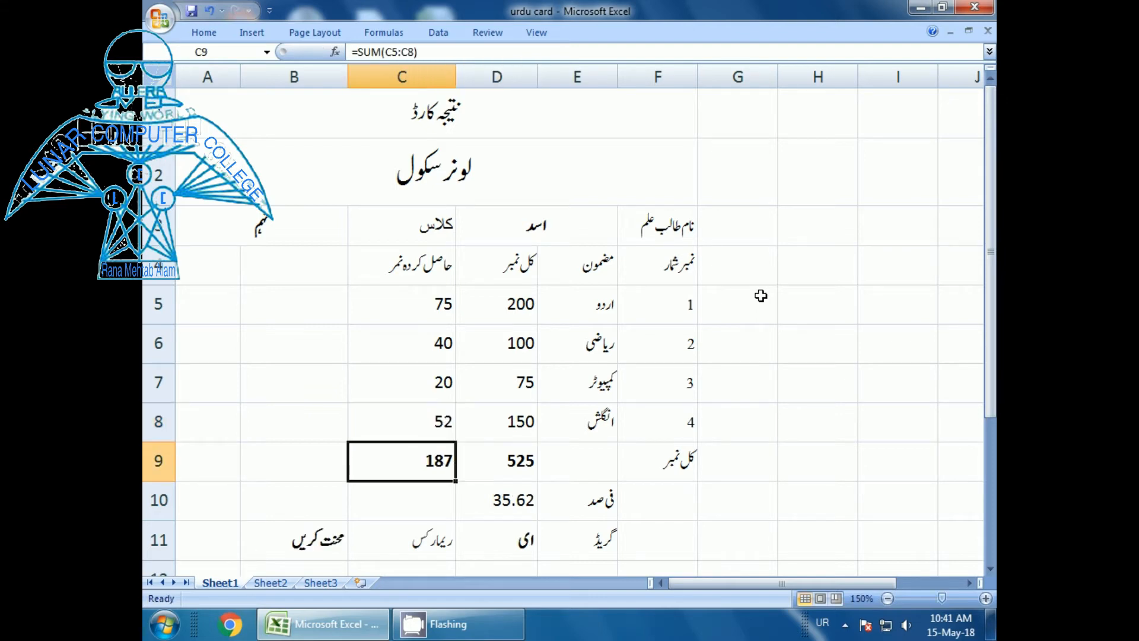
Go over the total marks in D9, the percentage in D10, the grade in D11 and the remarks in B11
key(Right)
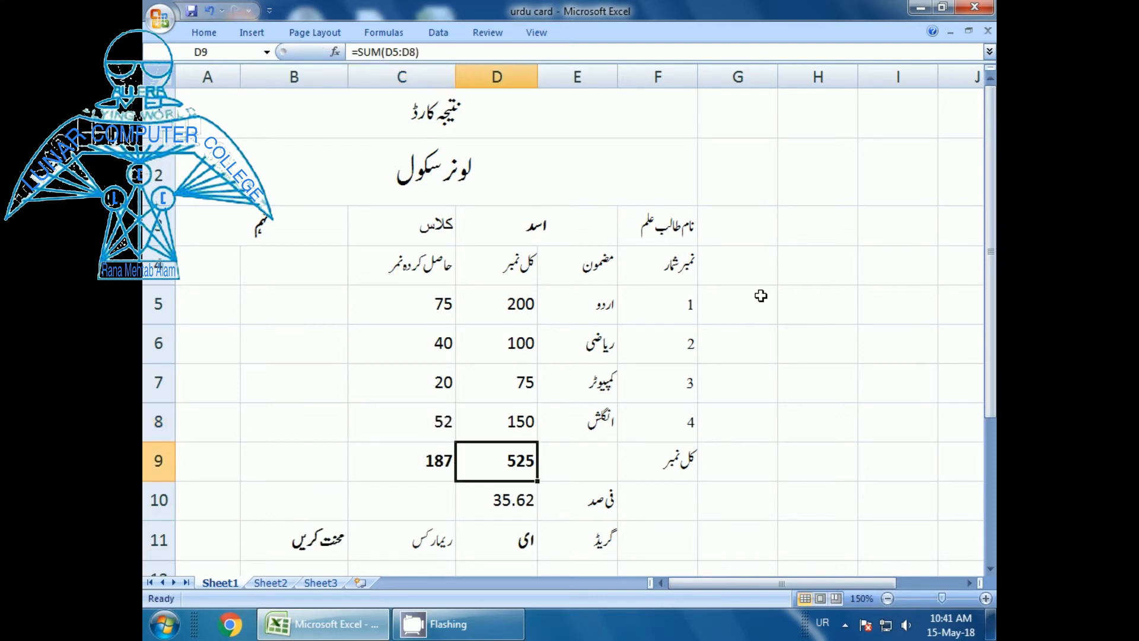
key(Down)
key(Down)
key(Up)
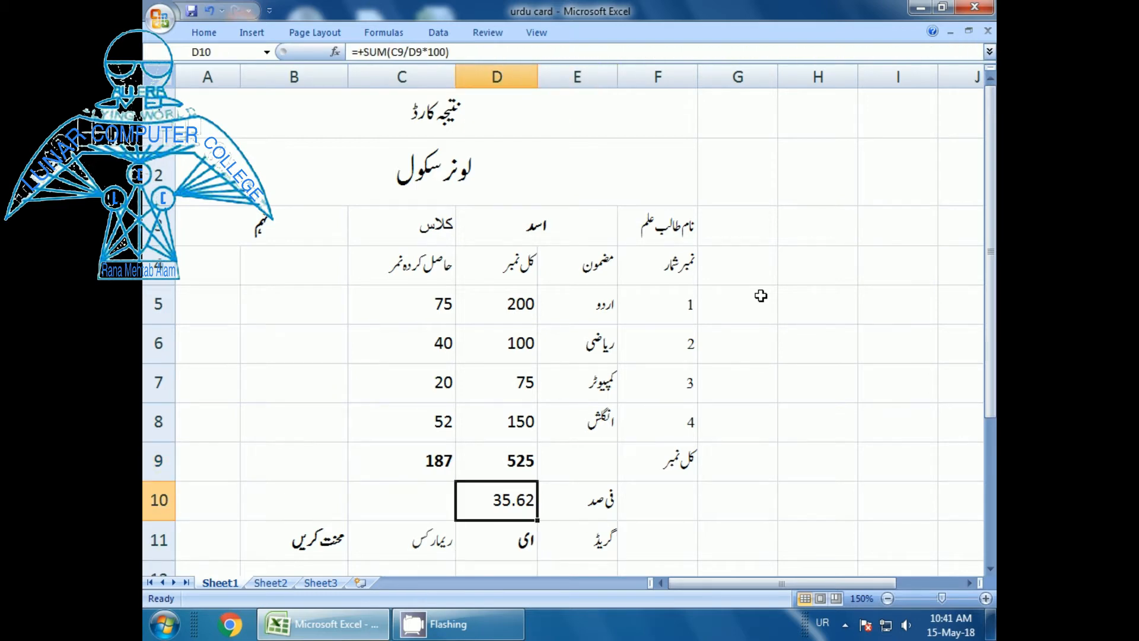
key(Down)
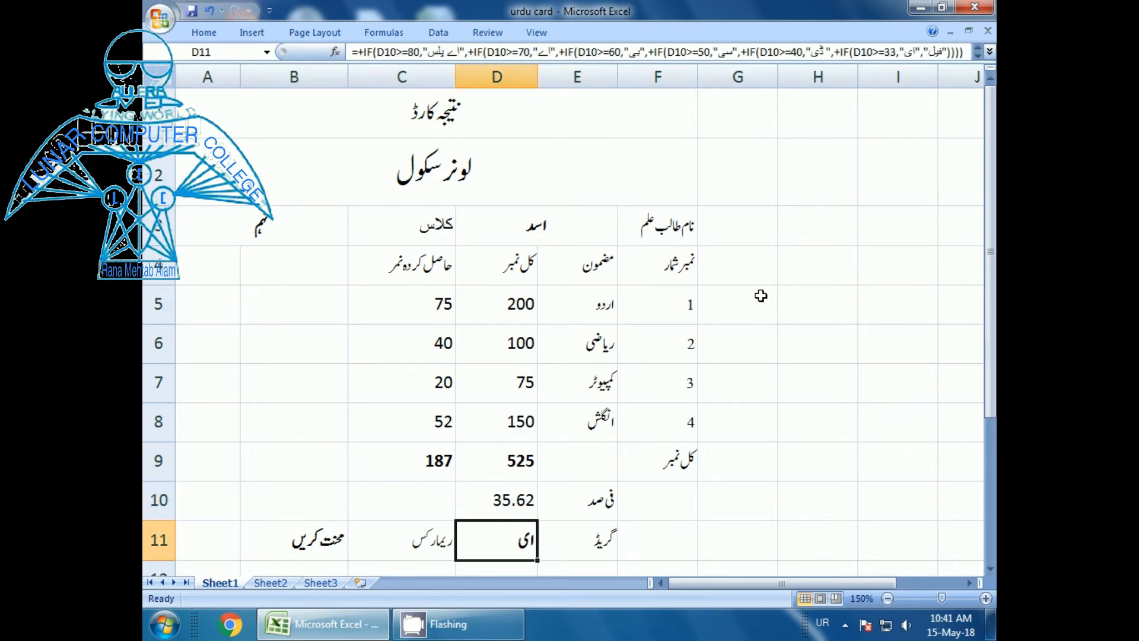
key(Left)
key(Left)
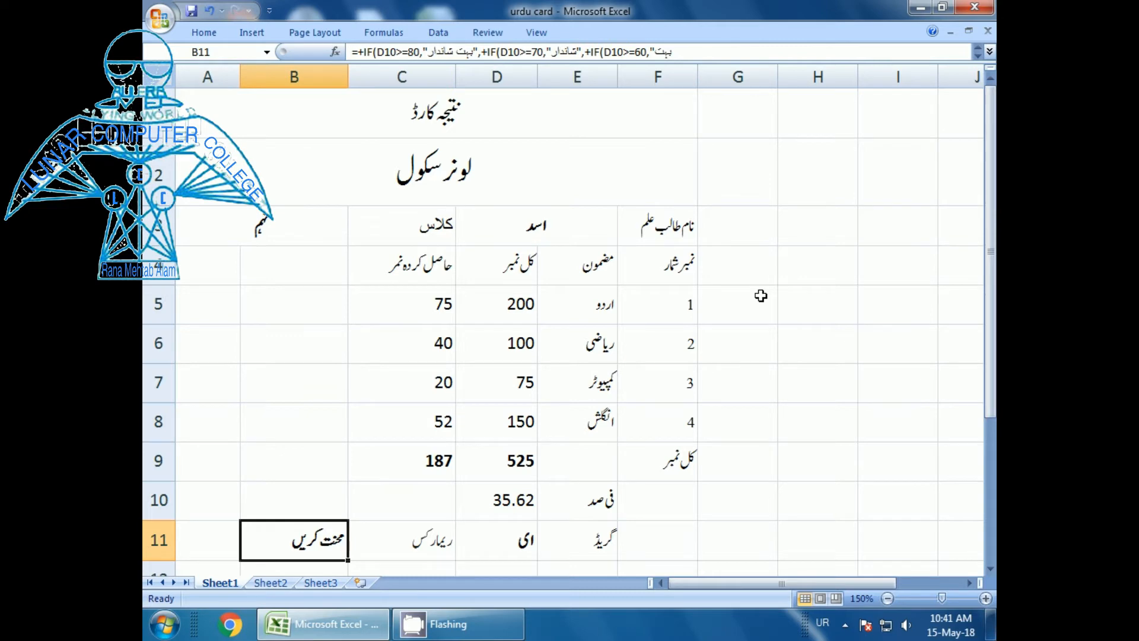
Change the obtained marks for ریاضی in C6 to 20
key(Right)
key(Up)
key(Up)
key(Up)
key(Up)
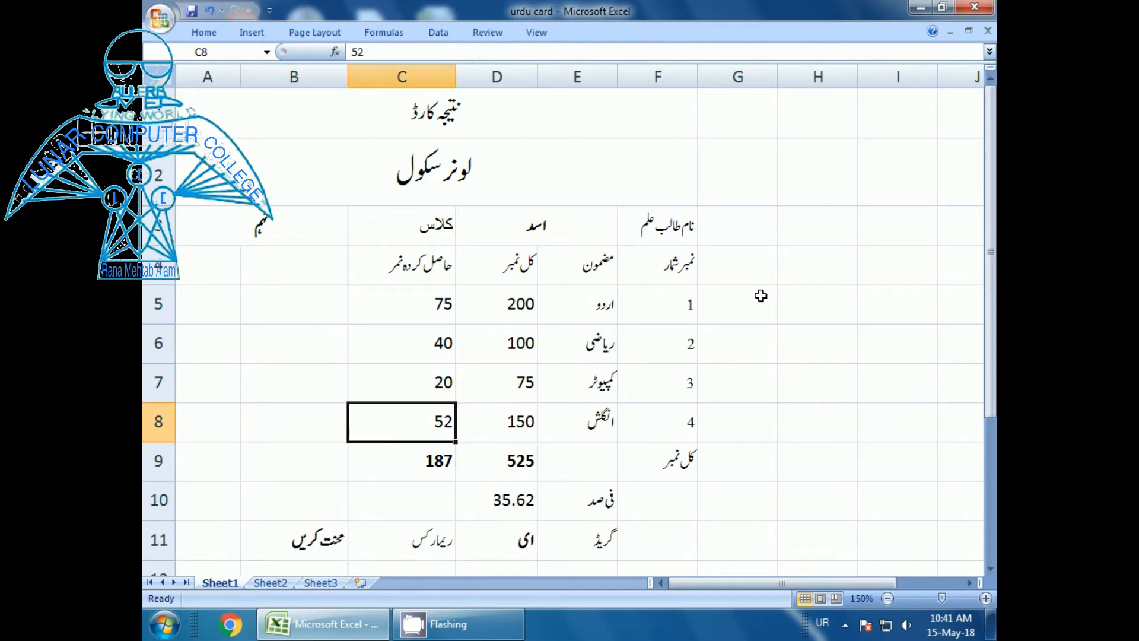
key(Up)
key(Up)
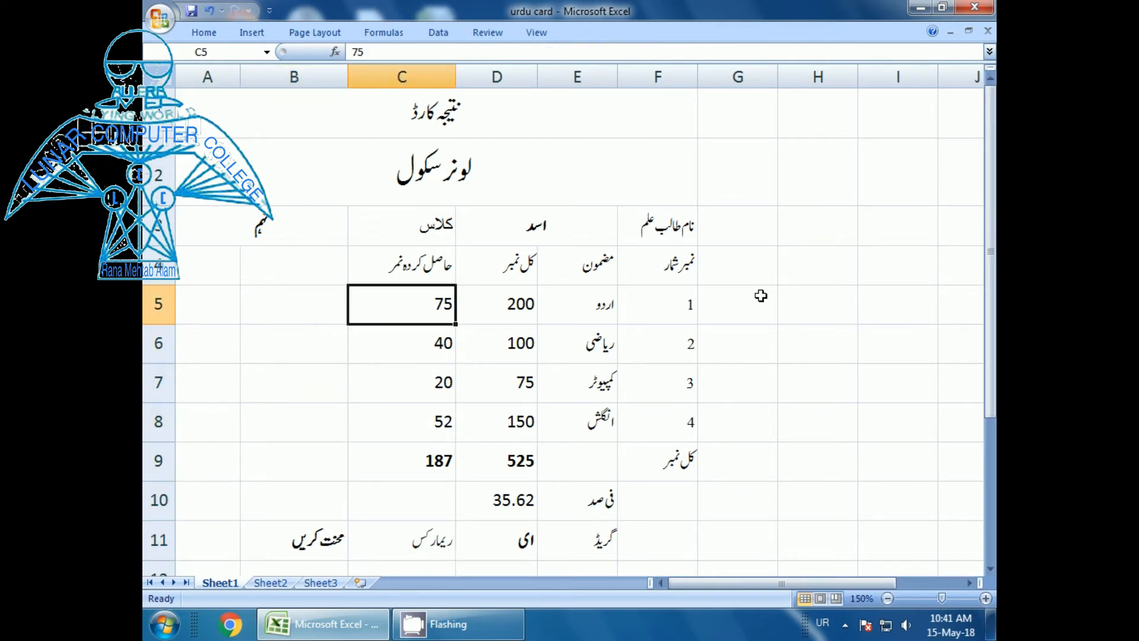
key(Down)
text(20)
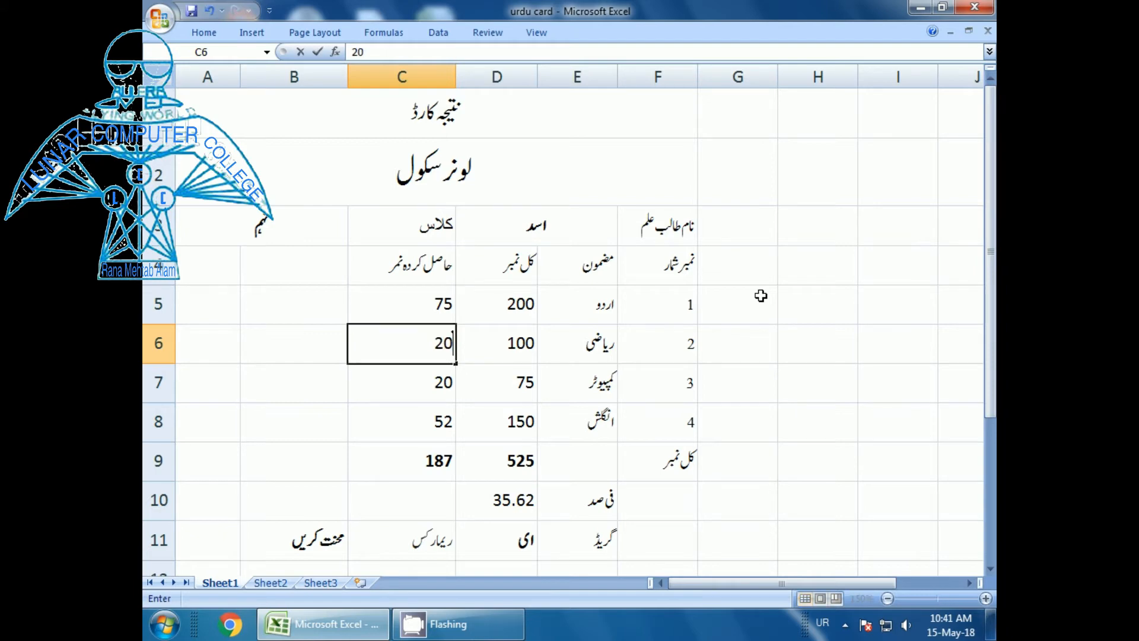
key(Return)
Check the percentage in D10, the grade in D11 and the remarks in B11 after the ریاضی change
key(Down)
key(Down)
key(Down)
key(Down)
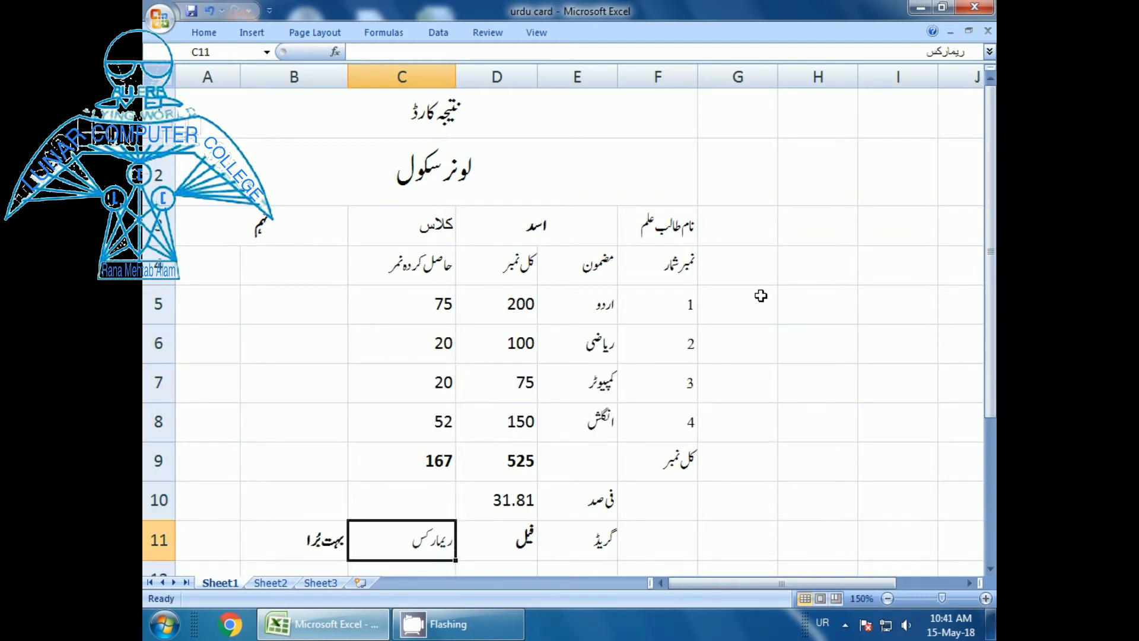
key(Right)
key(Right)
key(Left)
key(Up)
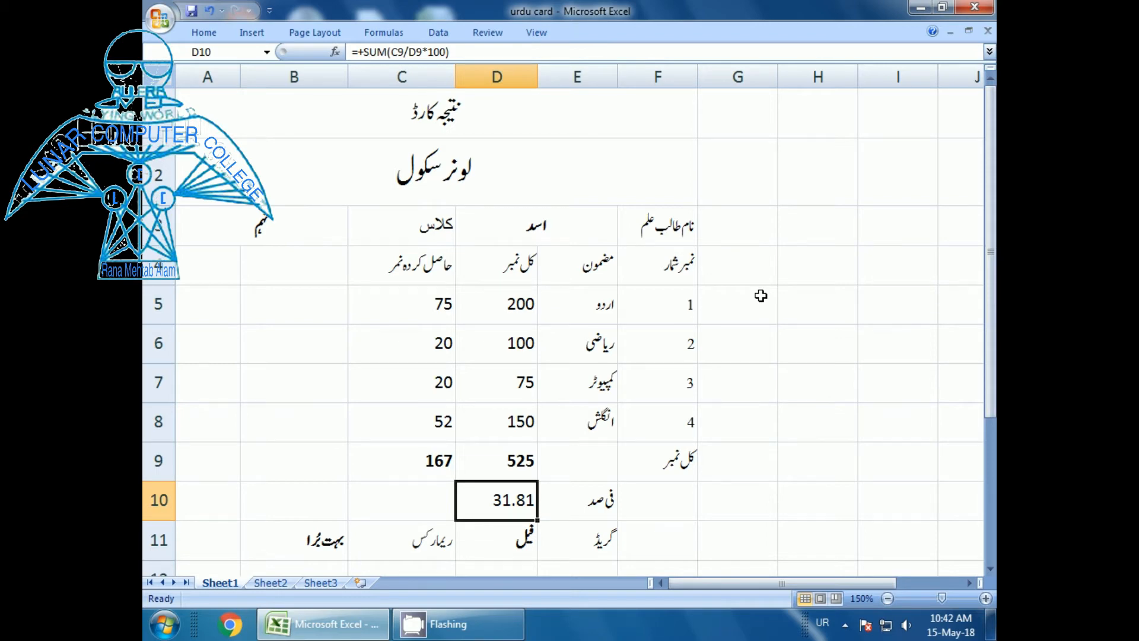
key(Down)
key(Left)
key(Left)
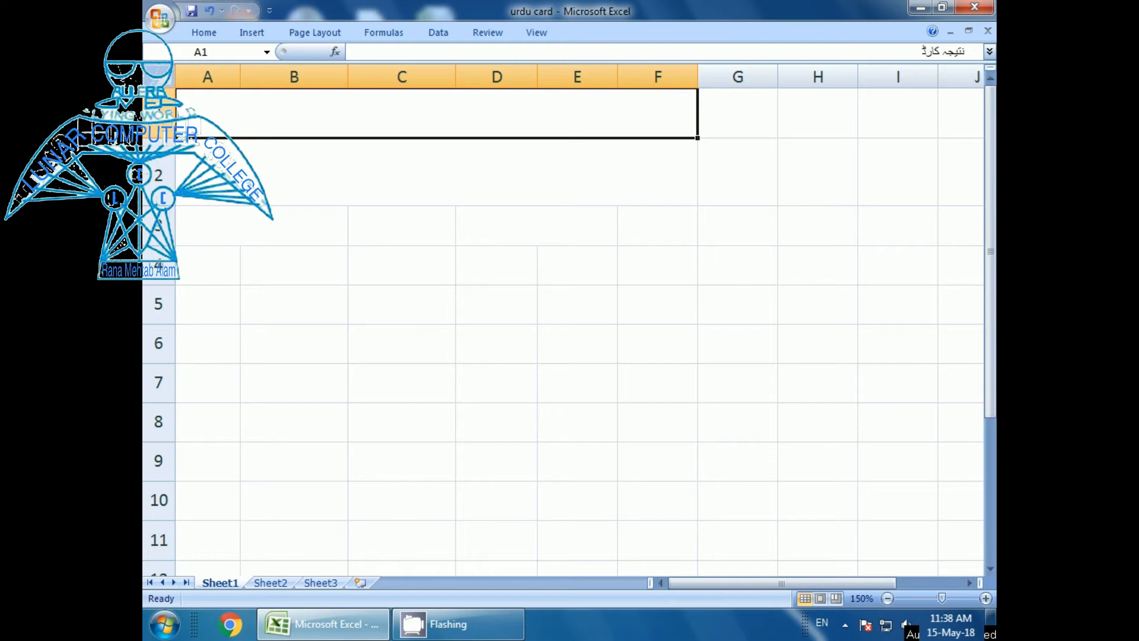
Bring back the hidden result card contents, ending with the grade in D11, the ریمارکس label in C11 and the remarks in B11
key(ctrl+z)
key(ctrl+y)
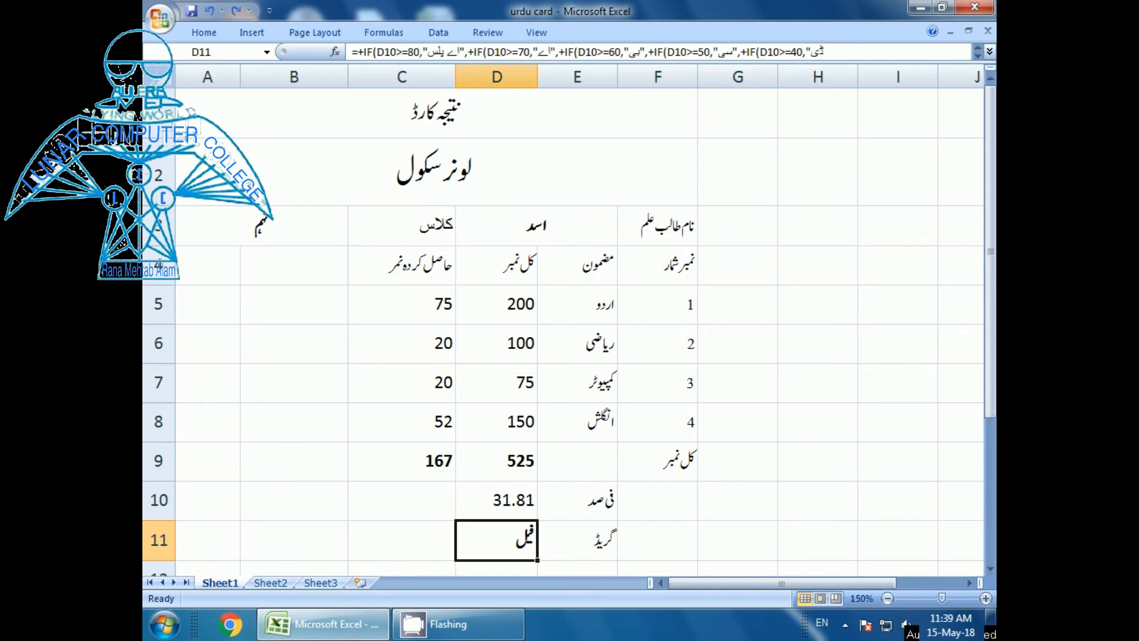
key(ctrl+y)
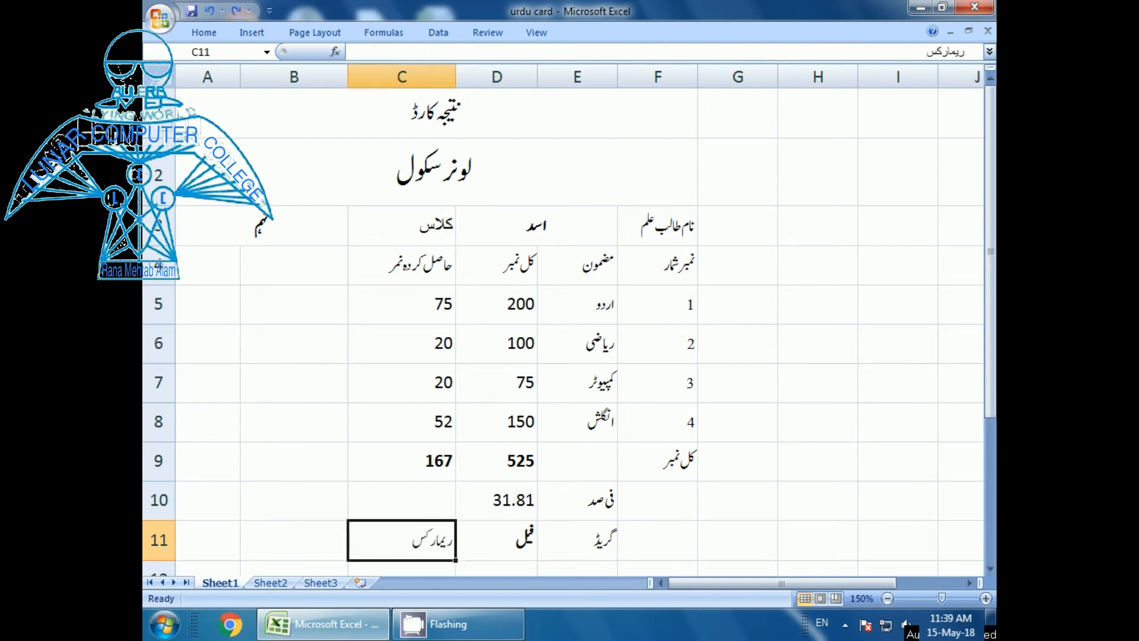
key(ctrl+y)
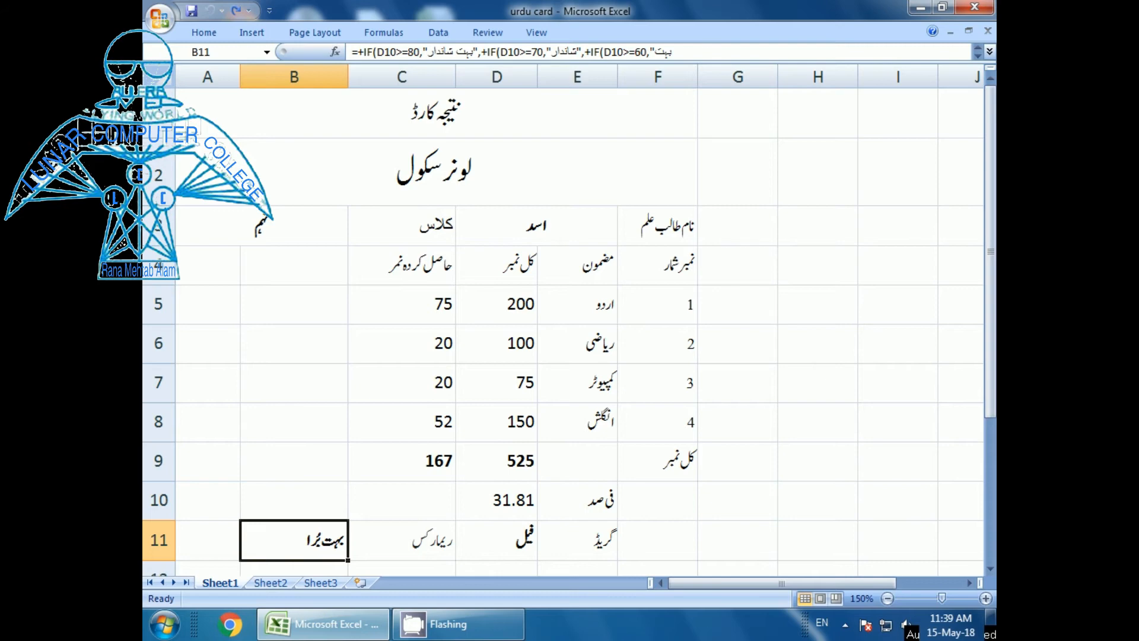
Examine the SUM formulas for the obtained marks in C9 and the total marks in D9, along with the ranges they add
key(Up)
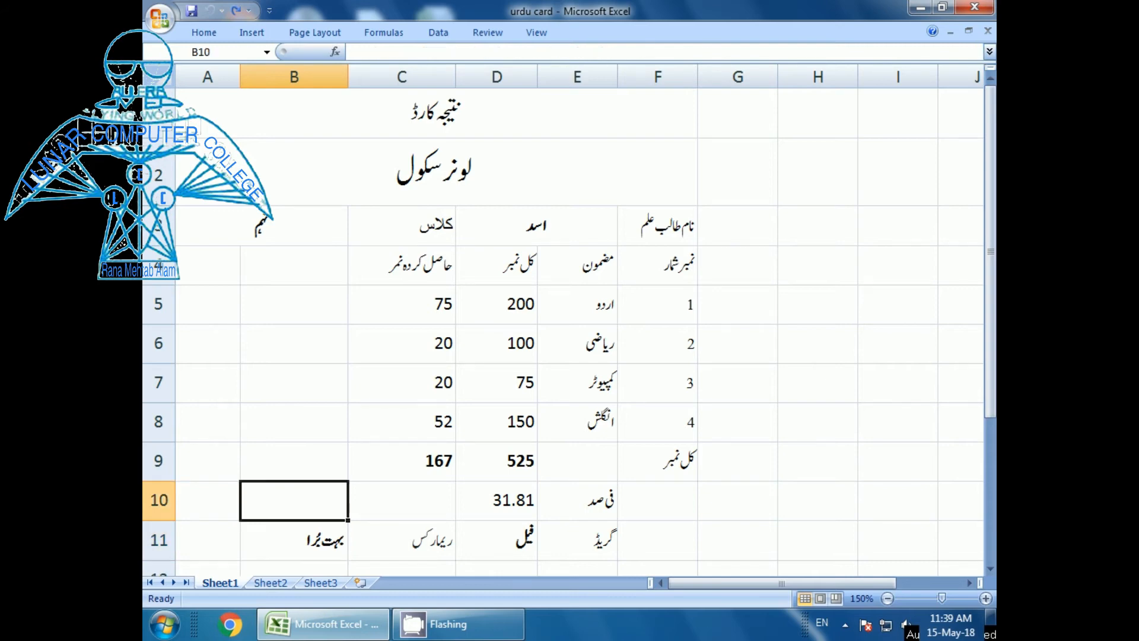
key(Right)
key(Right)
key(Up)
key(Left)
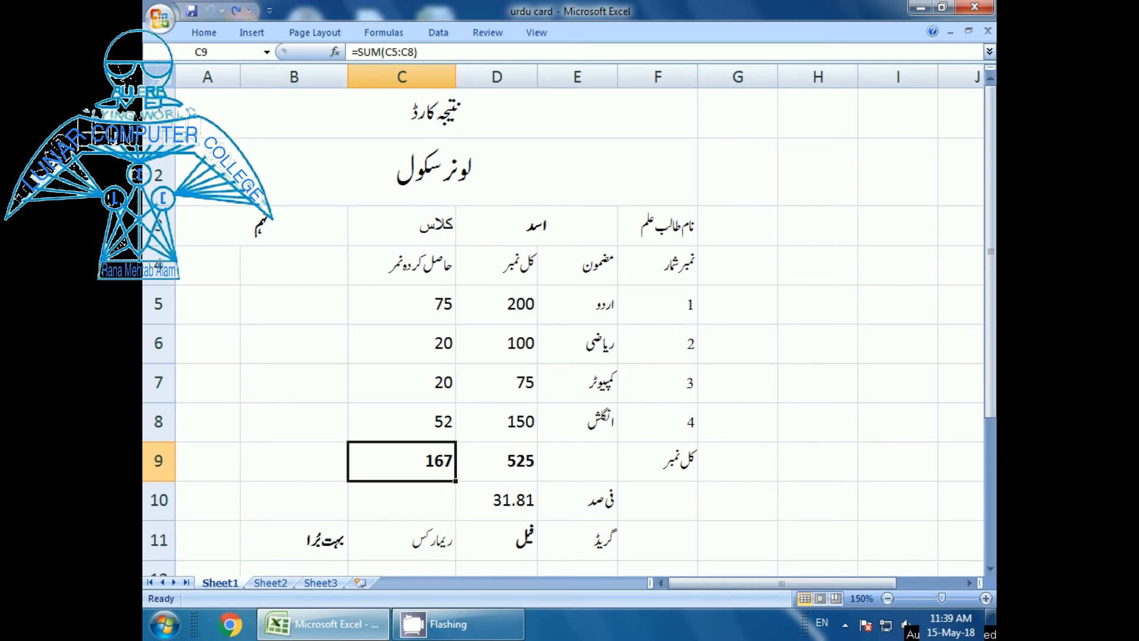
key(F2)
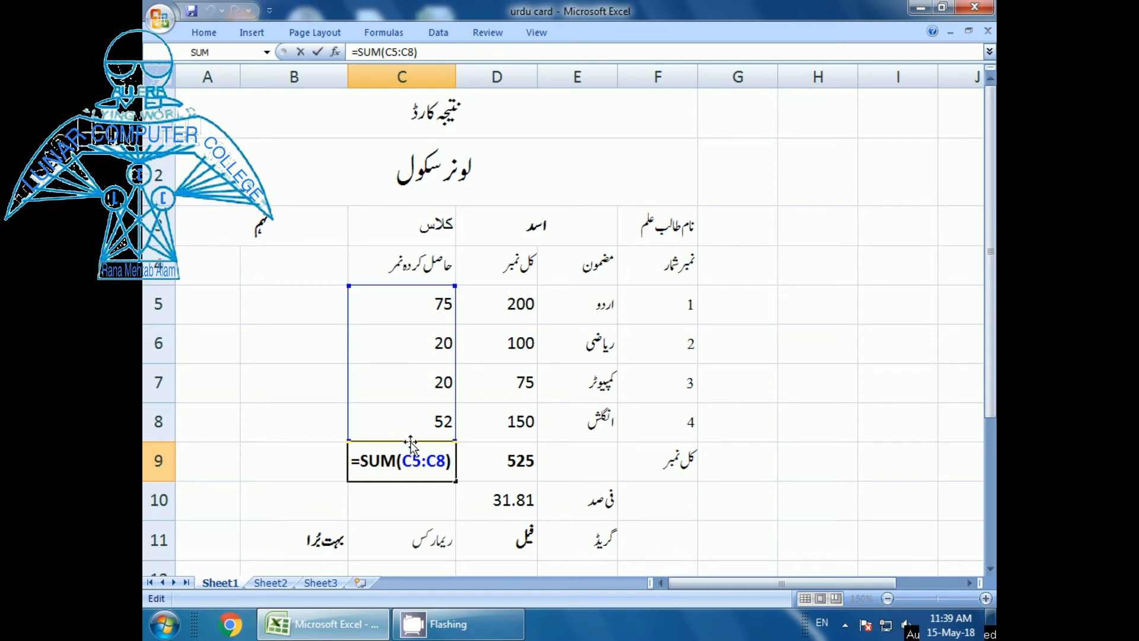
click(403, 493)
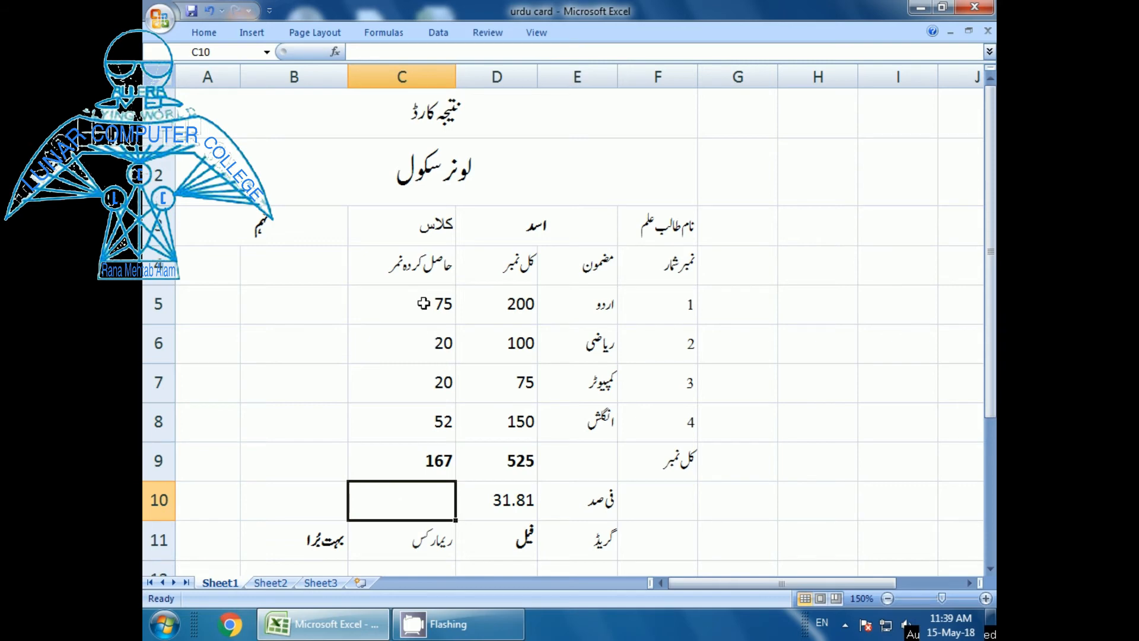
drag(424, 302, 431, 447)
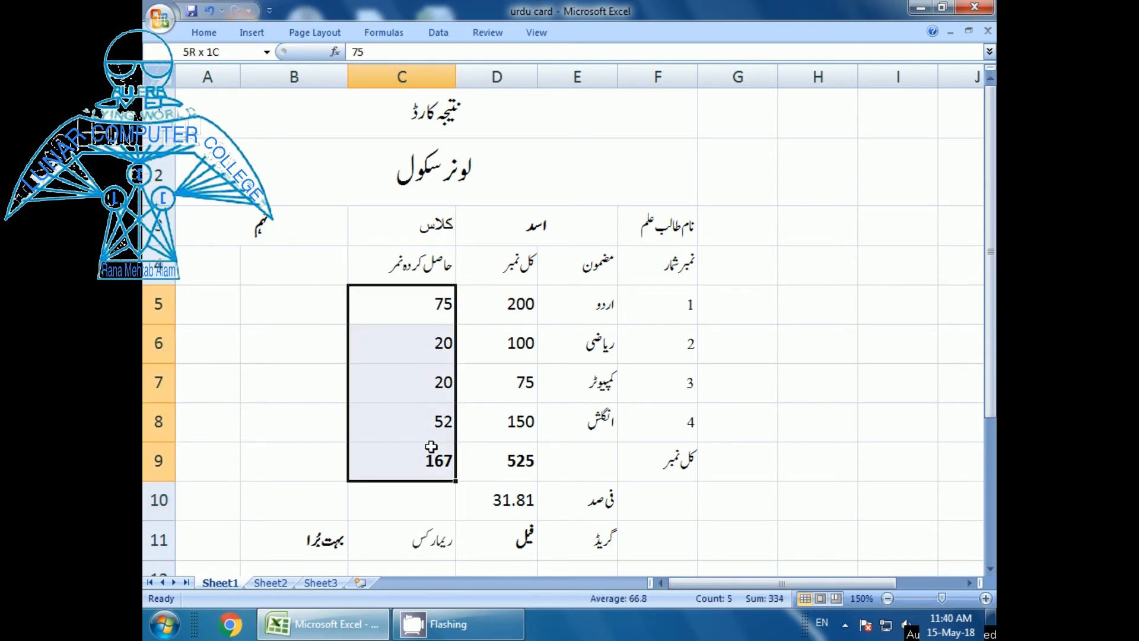
click(510, 462)
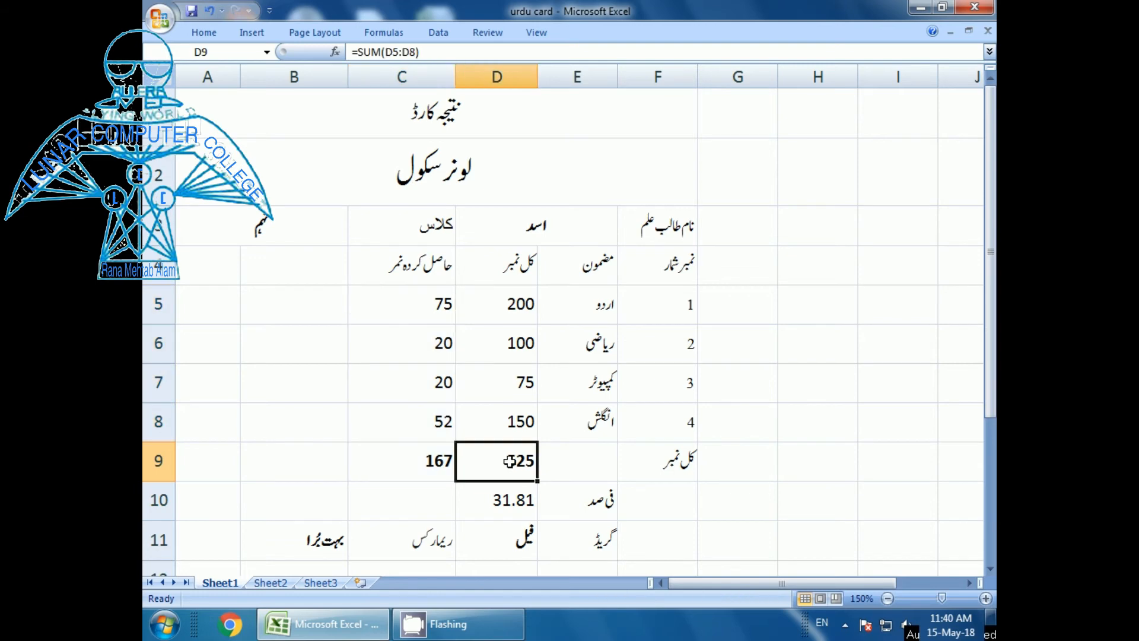
double_click(509, 461)
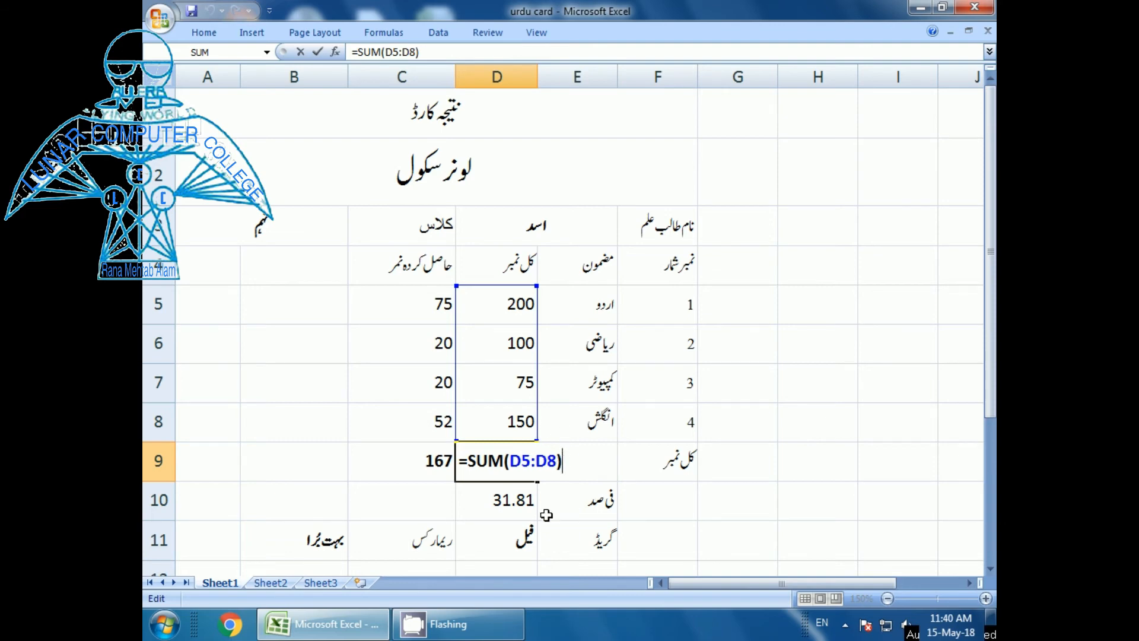
Examine the percentage formula in D10, highlighting its C9 and D9 references
click(500, 502)
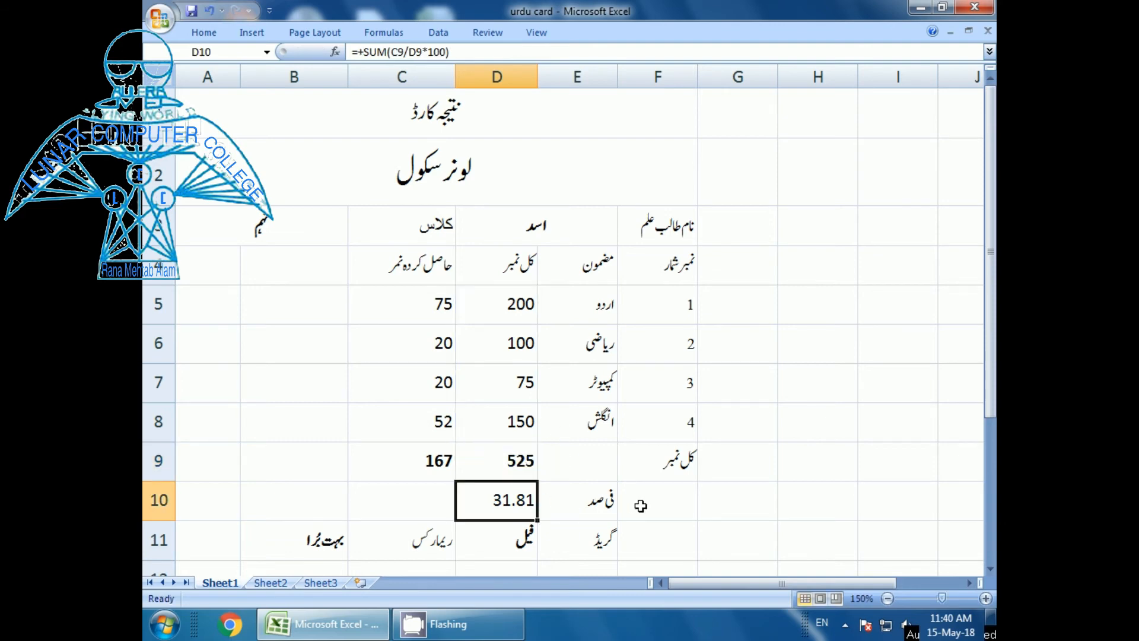
key(F2)
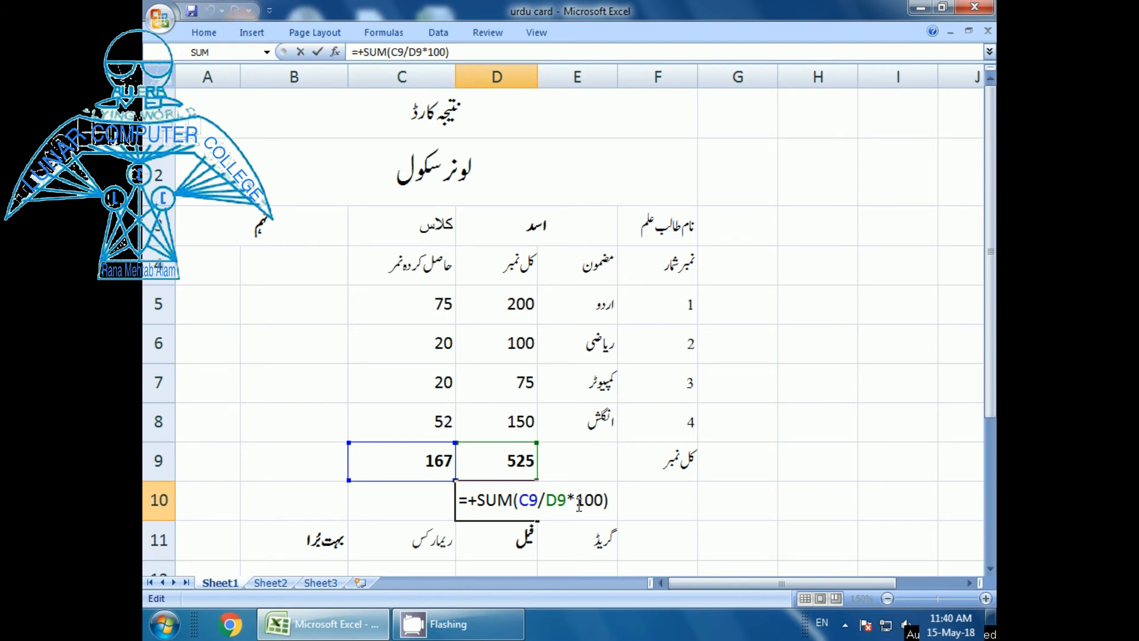
key(Return)
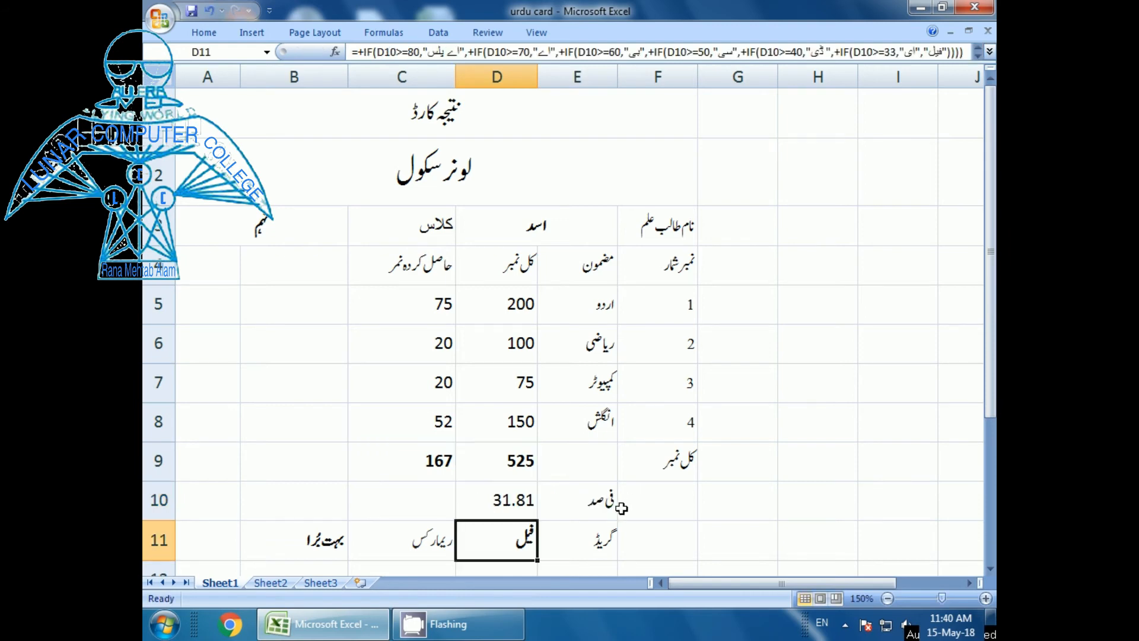
key(Up)
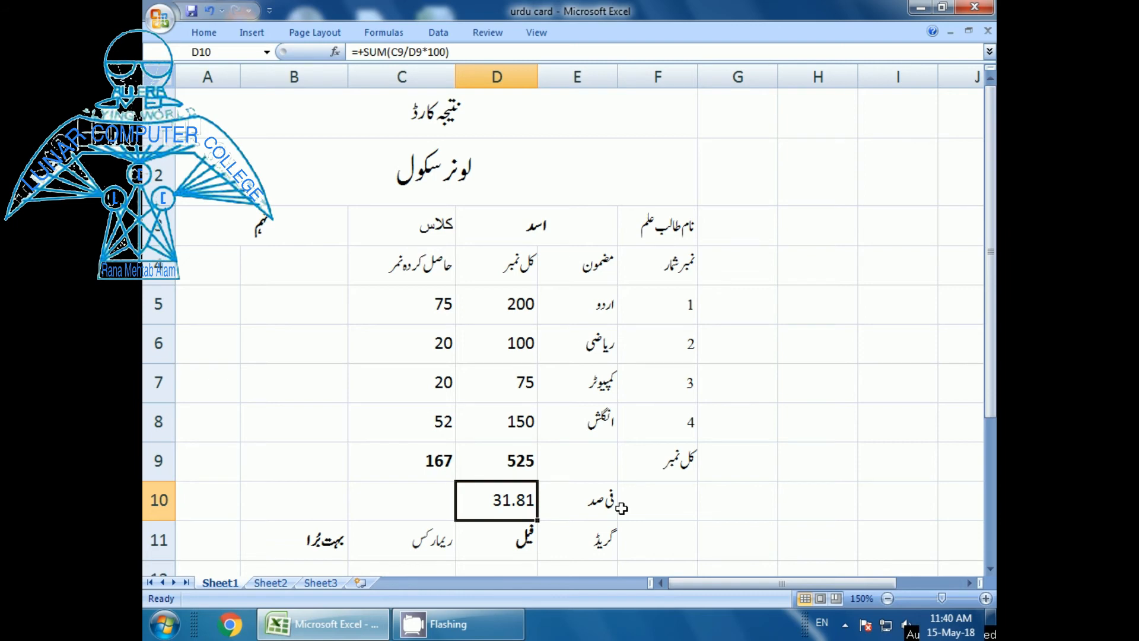
key(F2)
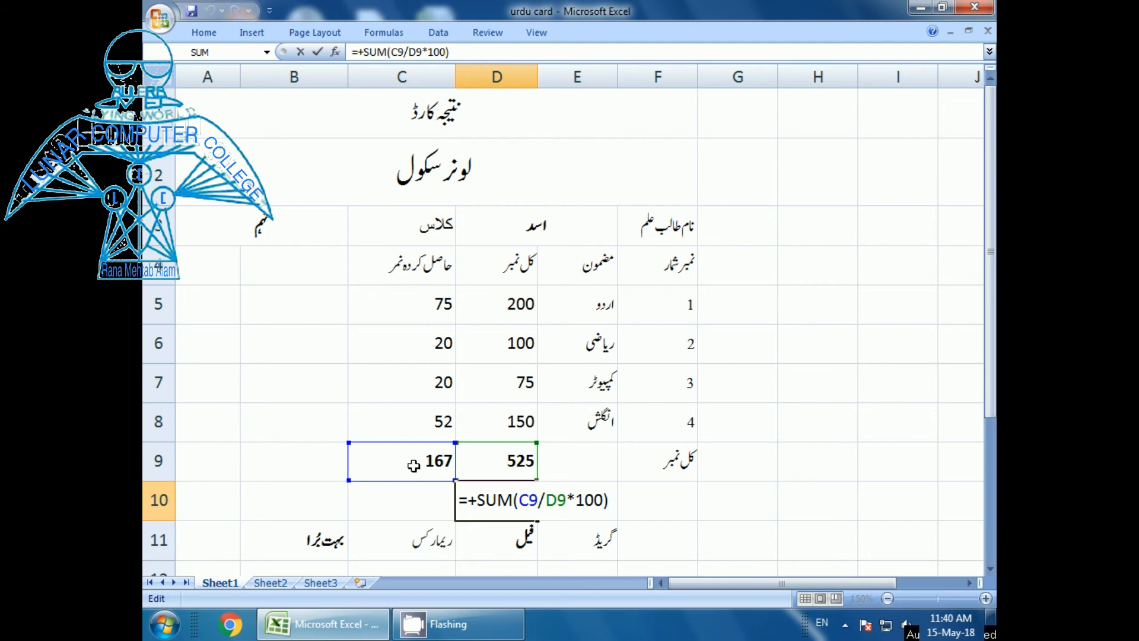
drag(519, 500, 538, 501)
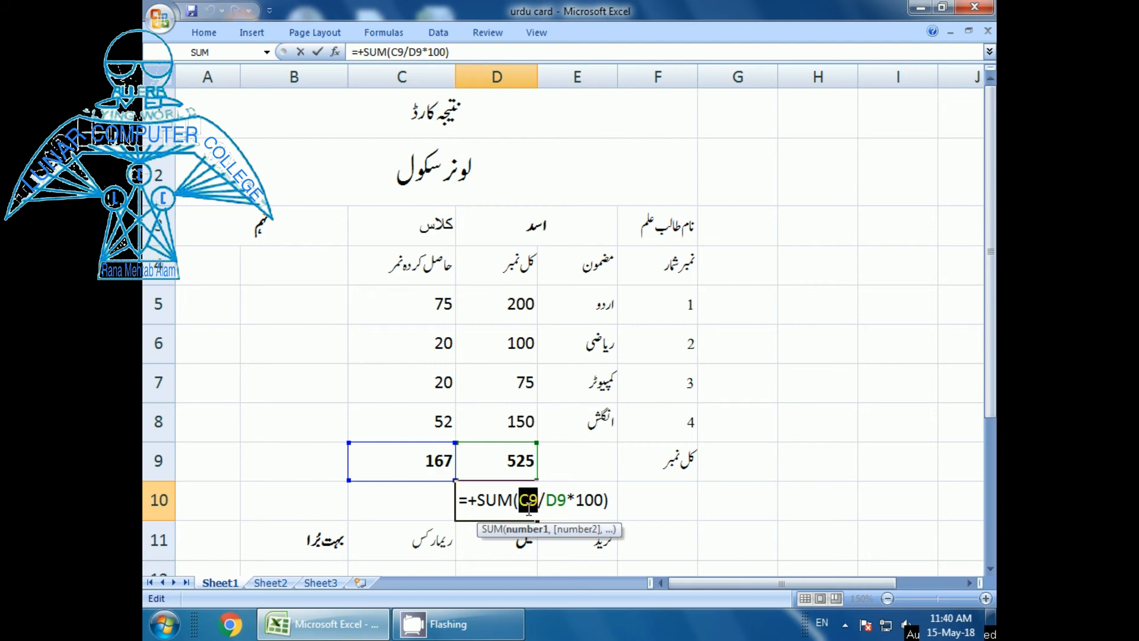
drag(545, 500, 567, 498)
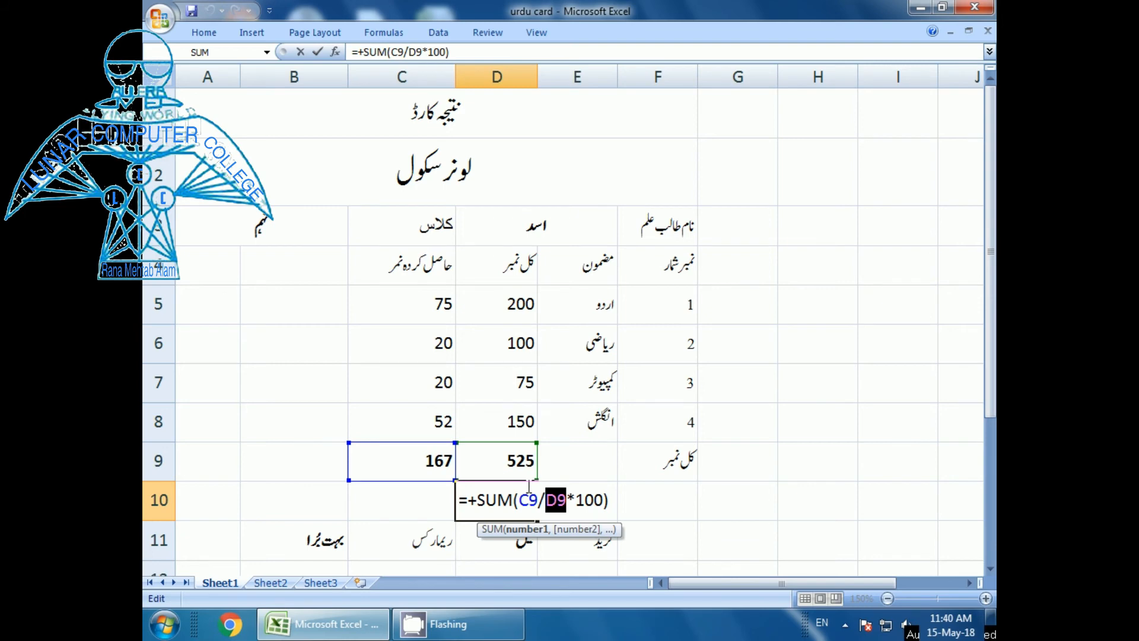
key(Return)
click(510, 502)
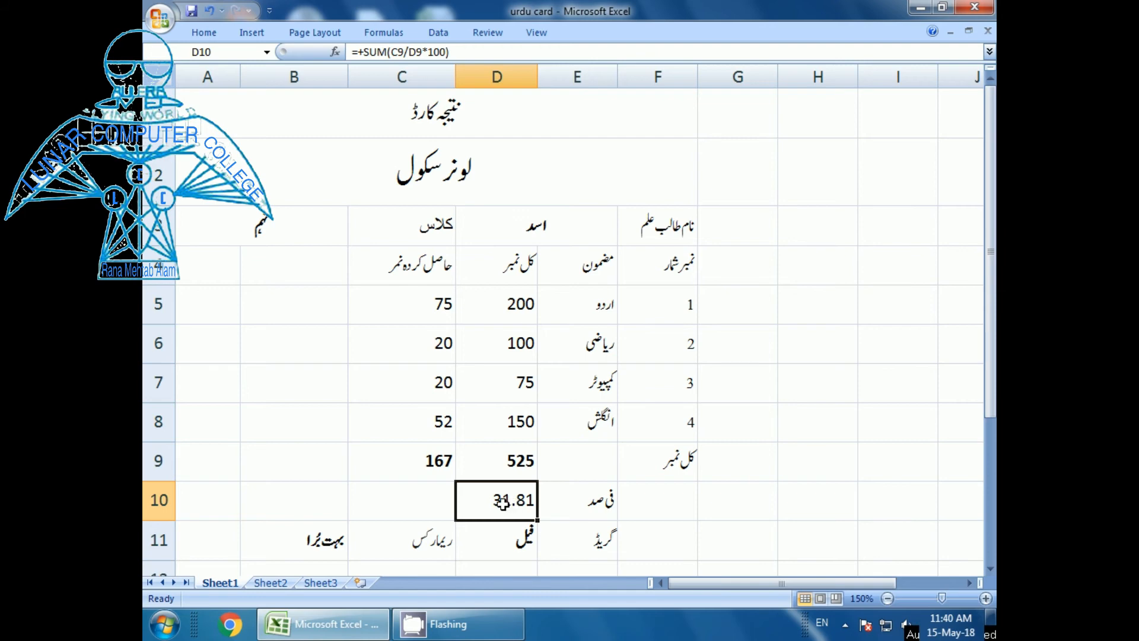
Examine the nested IF formula in D11 that assigns the grade from the percentage in D10
click(518, 543)
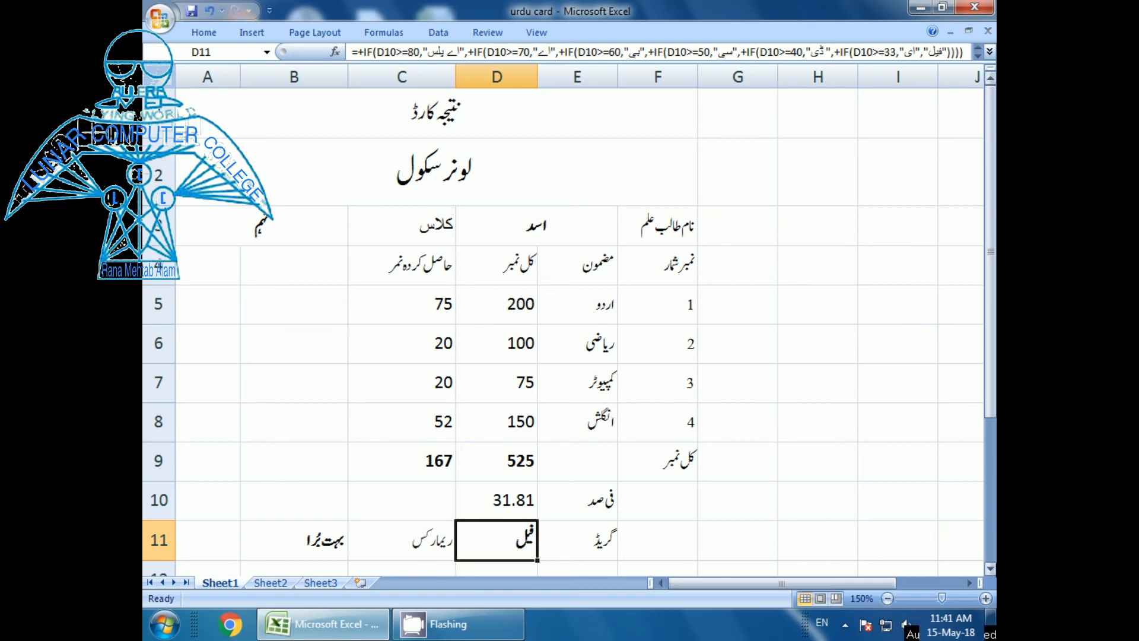
click(990, 568)
click(990, 568)
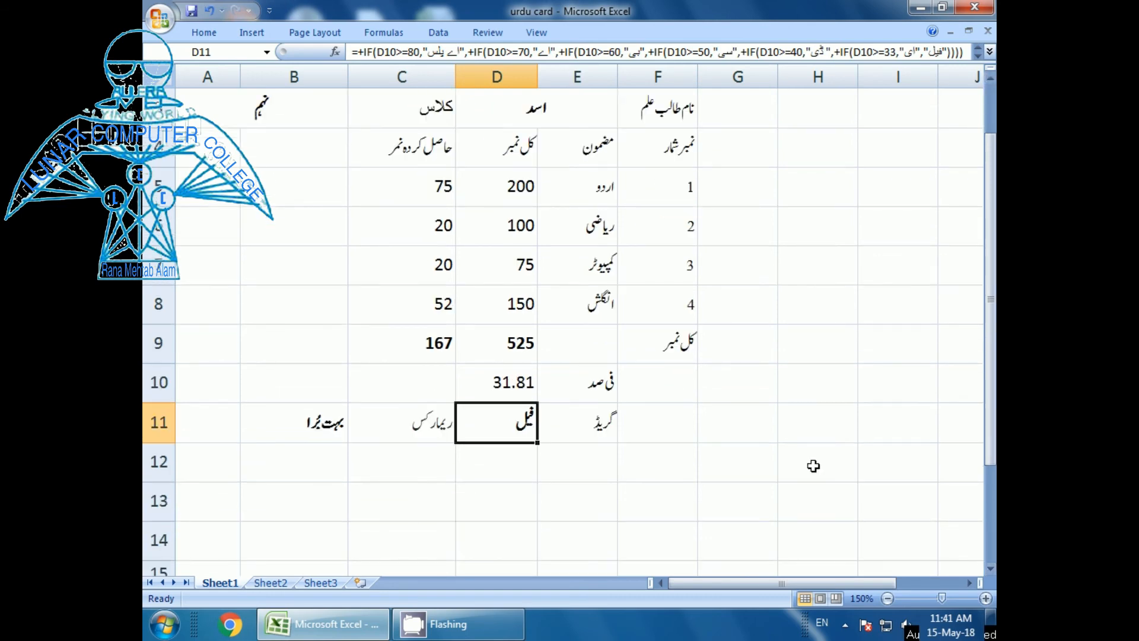
key(F2)
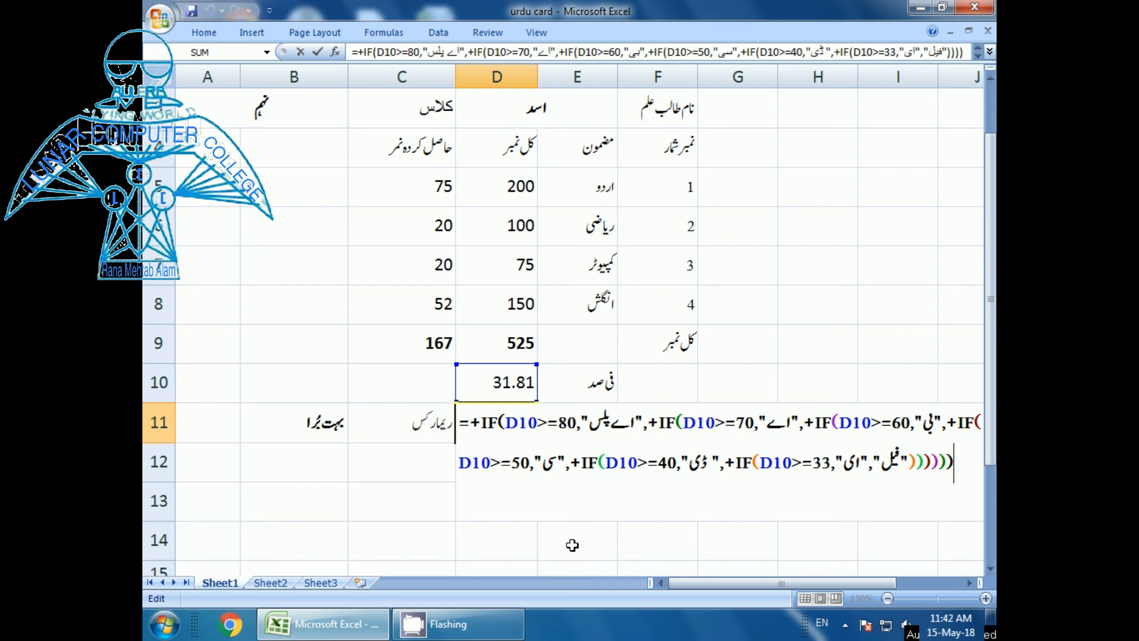
key(Return)
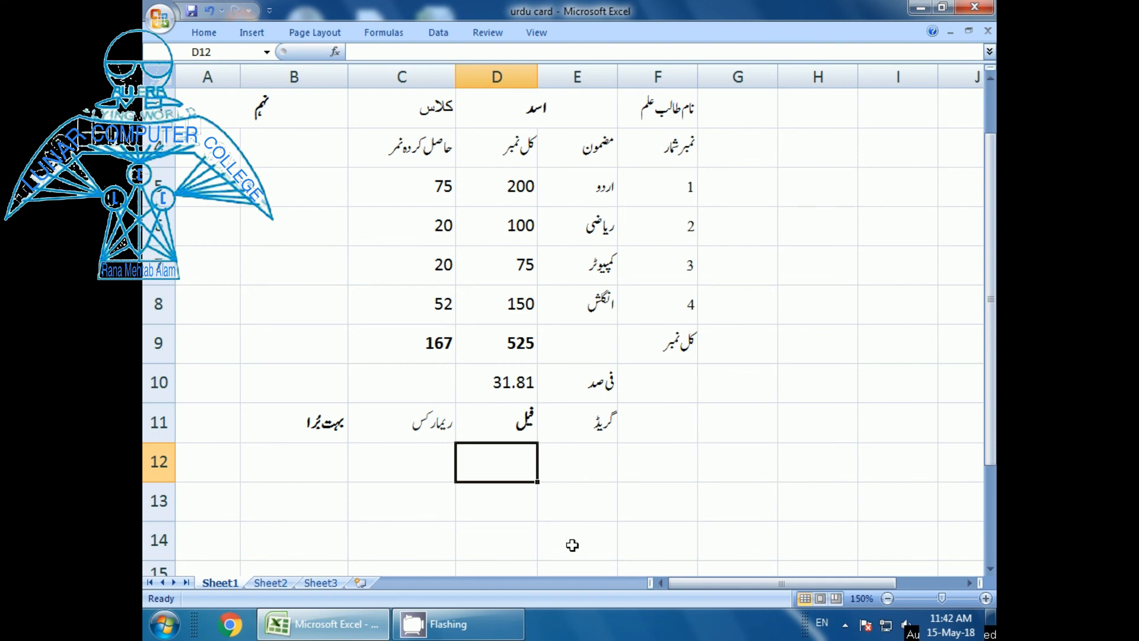
Examine the nested IF formula in B11 that produces the remarks from the percentage in D10
key(Up)
key(Up)
key(Left)
key(Down)
key(Left)
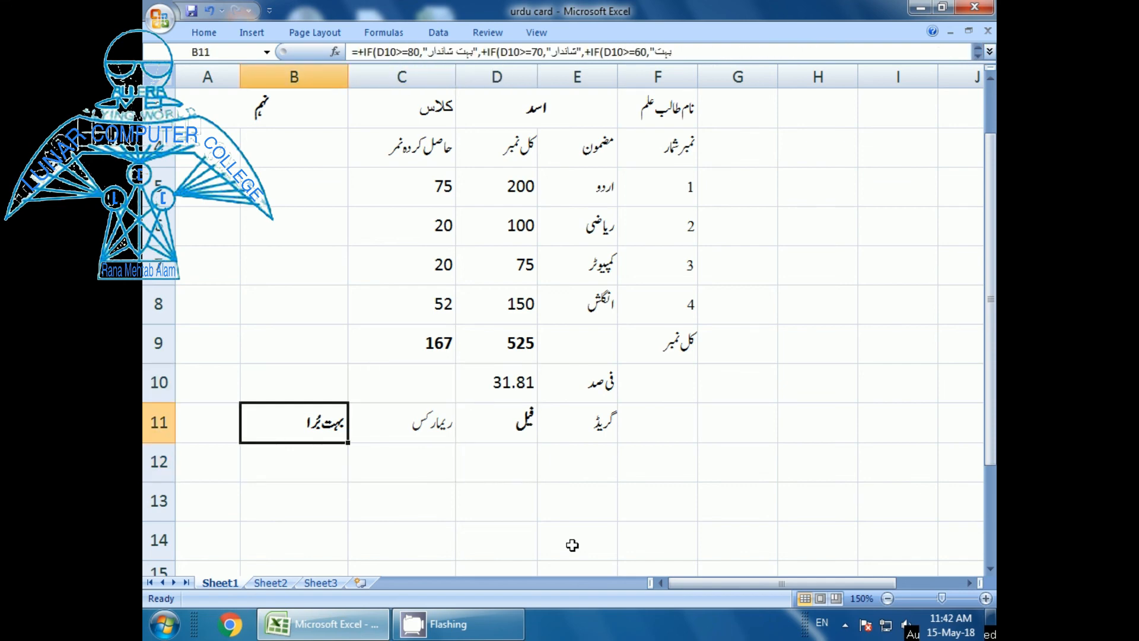
key(F2)
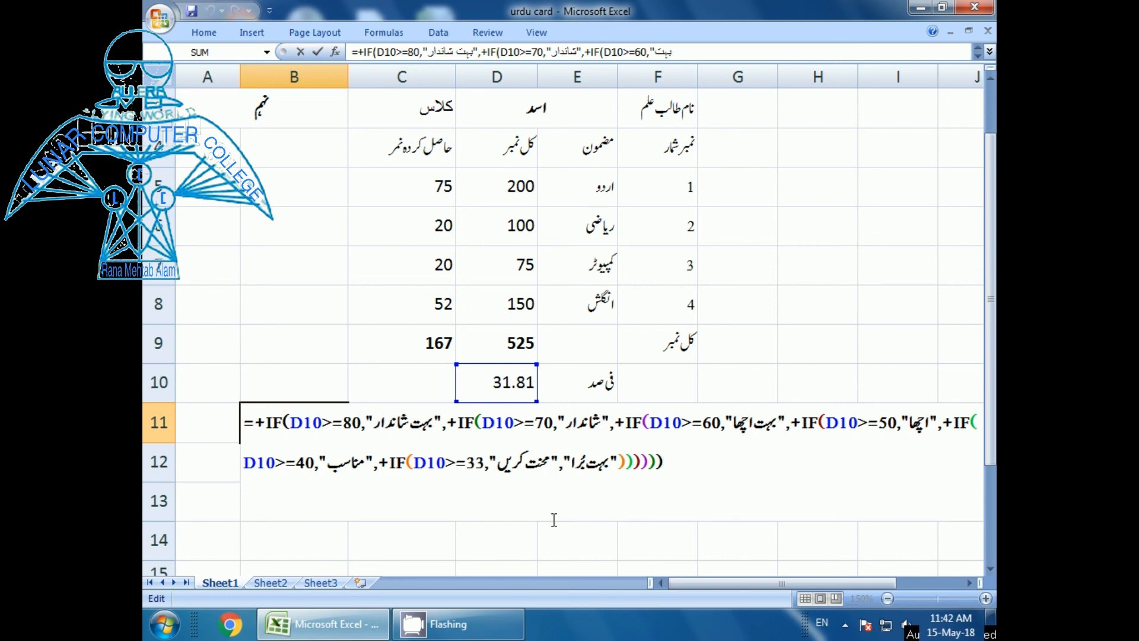
key(Return)
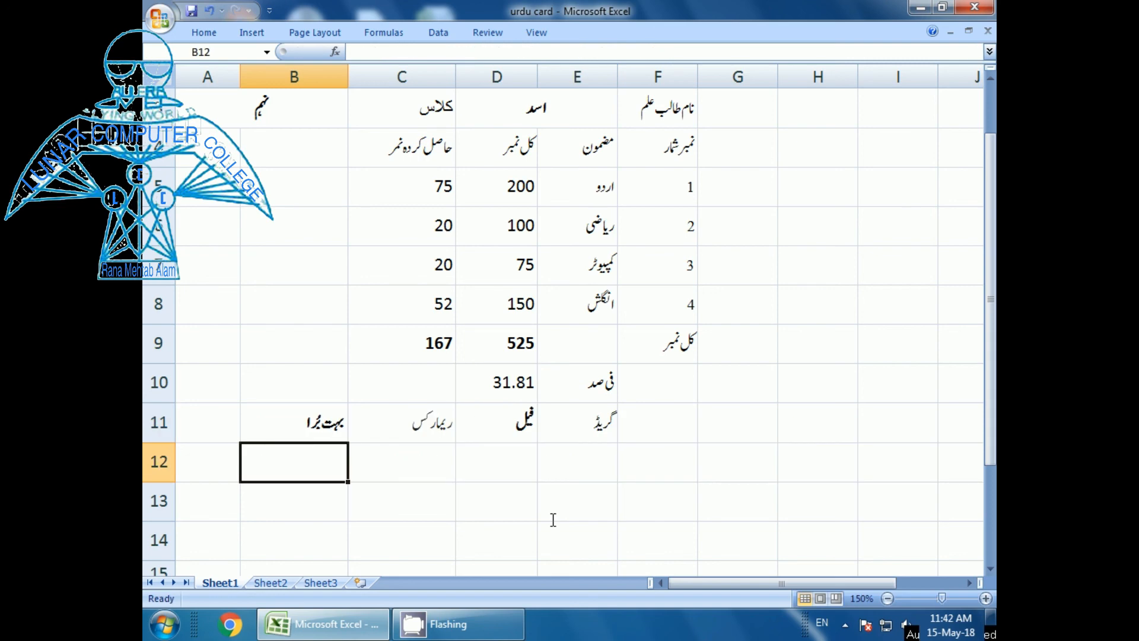
key(Up)
key(ctrl+Home)
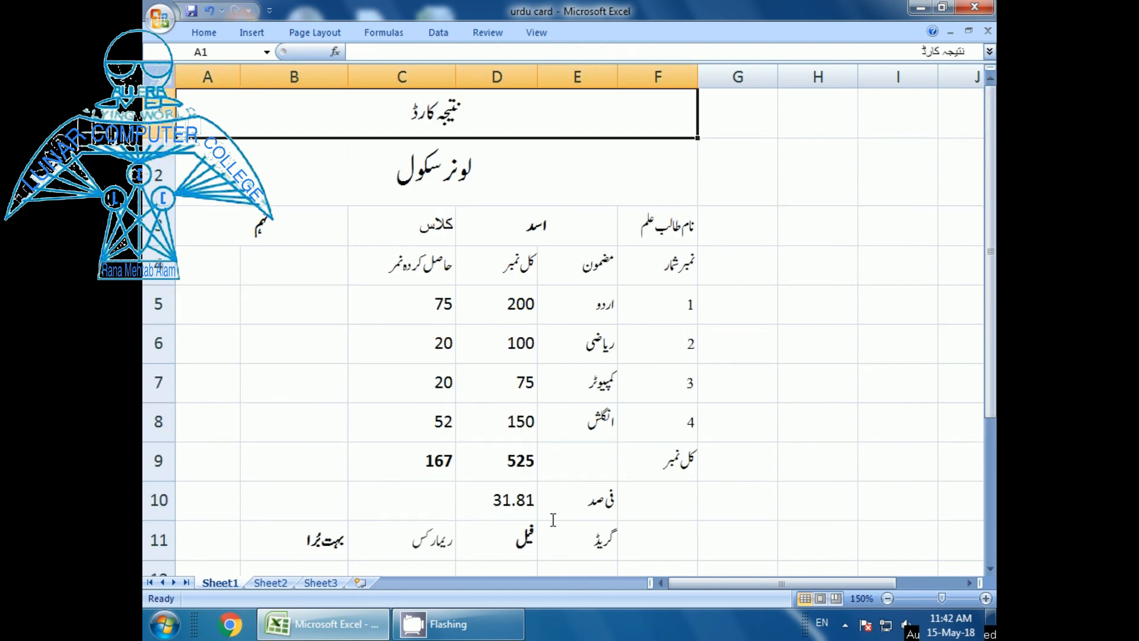
key(Down)
key(Down)
key(Down)
key(Right)
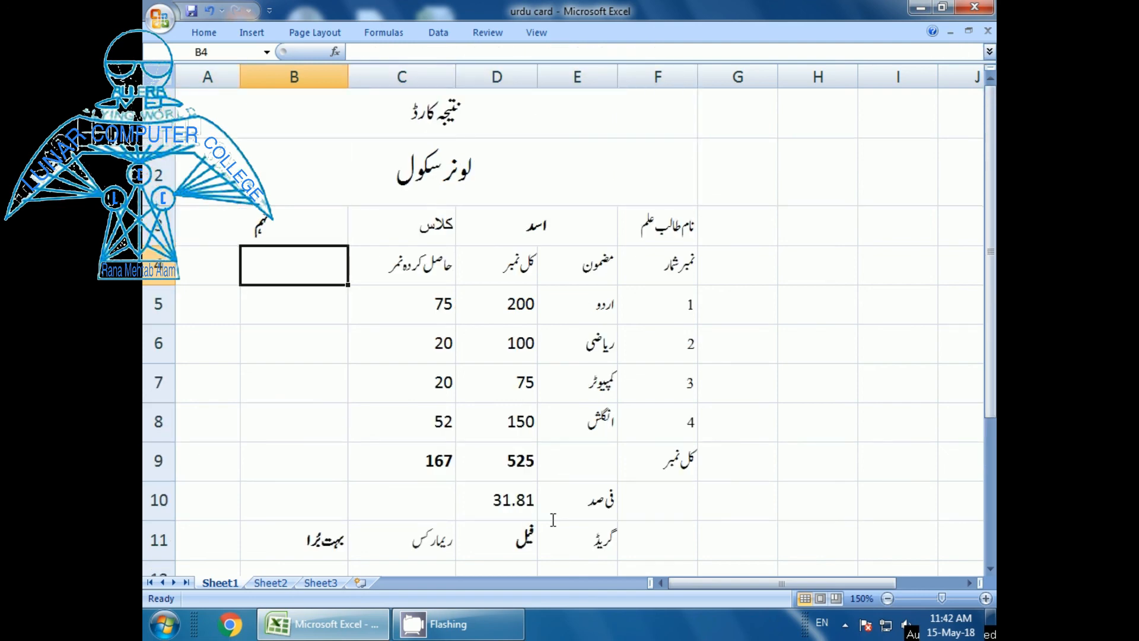